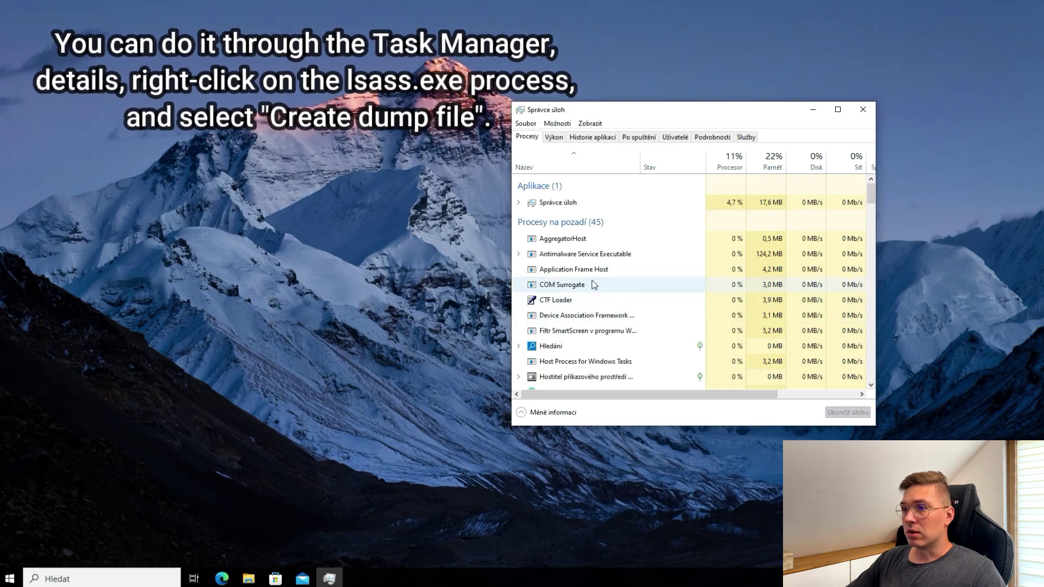
Create a dump file of the lsass.exe process from the detailed process list.
{"action": "left_click", "coordinate": [716, 139]}
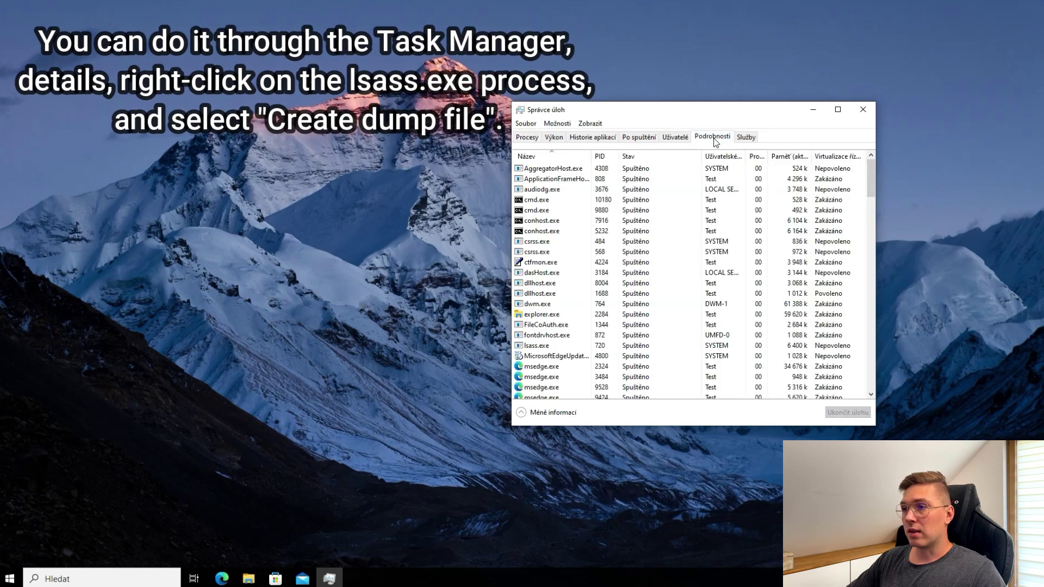
{"action": "left_click", "coordinate": [538, 346]}
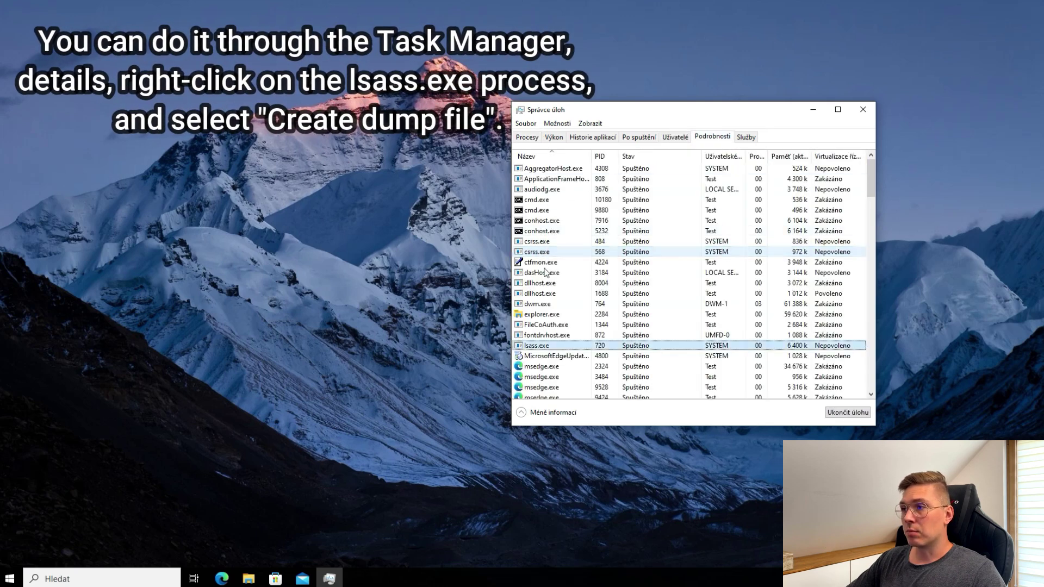
{"action": "right_click", "coordinate": [547, 350]}
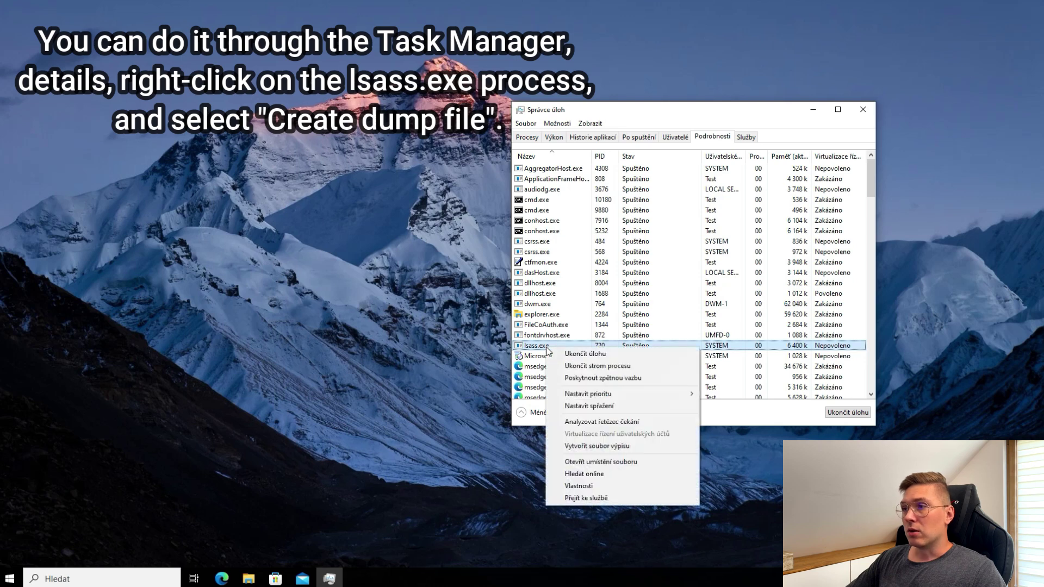
{"action": "left_click", "coordinate": [616, 447]}
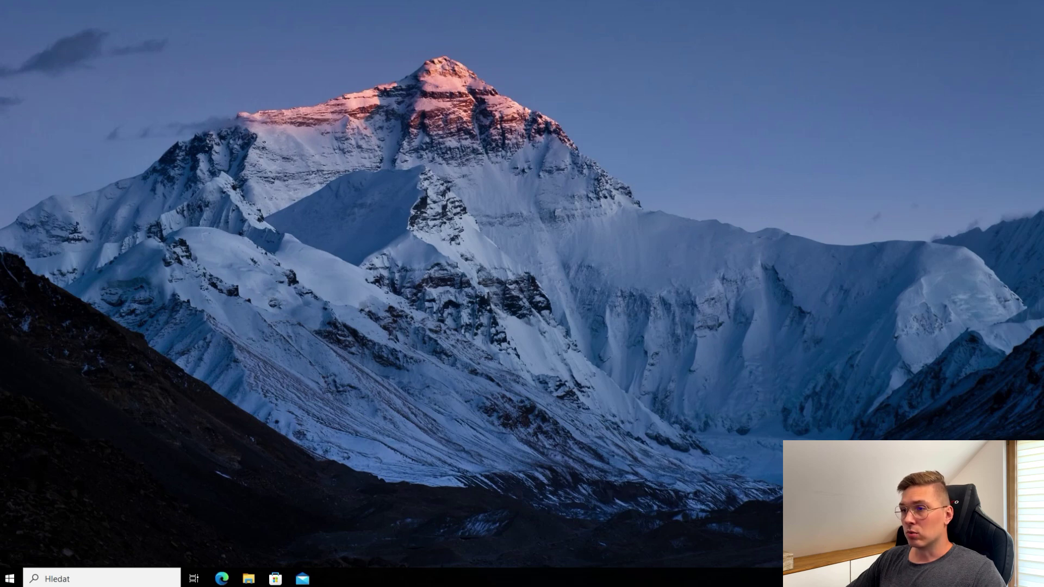
Open Firefox and decline the offer to make it the primary browser.
{"action": "left_click", "coordinate": [10, 579]}
{"action": "type", "text": "firefox"}
{"action": "key", "text": "Return"}
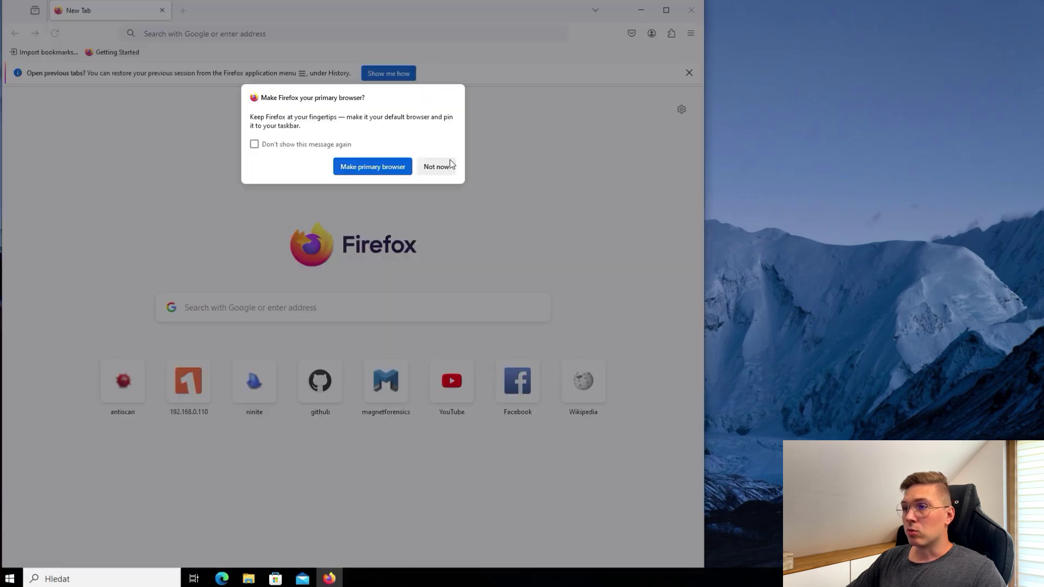
{"action": "left_click", "coordinate": [452, 167]}
Search the web for "magnet ram capture download" and open Magnet Forensics' Magnet RAM Capture result.
{"action": "left_click", "coordinate": [353, 35]}
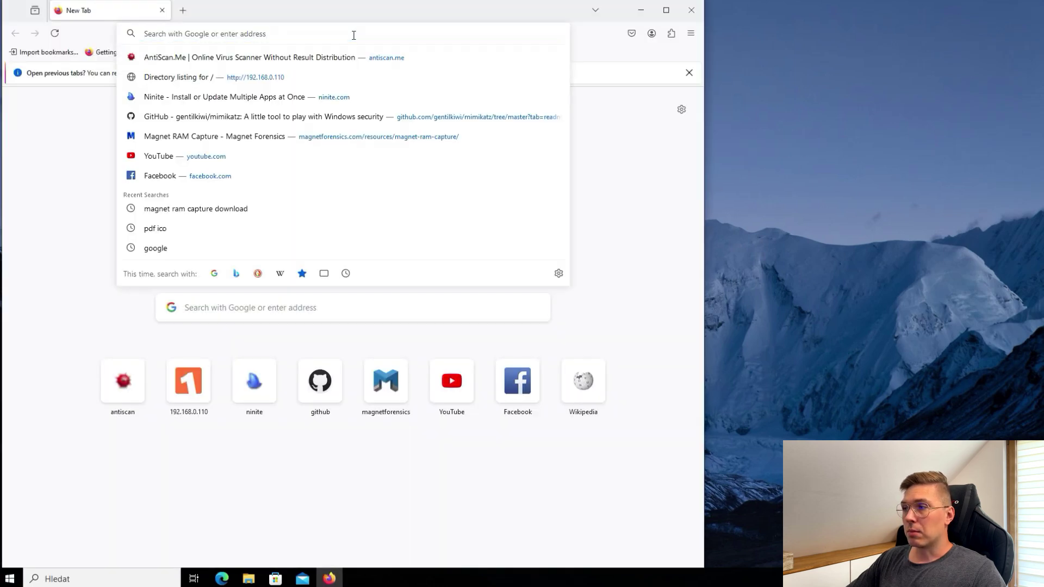
{"action": "type", "text": "magnet"}
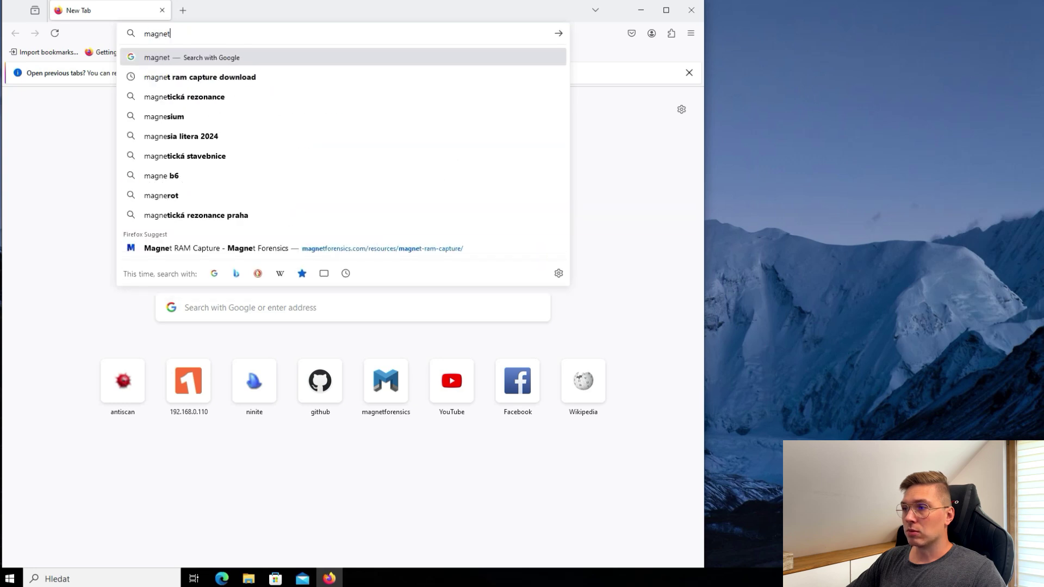
{"action": "key", "text": "Down"}
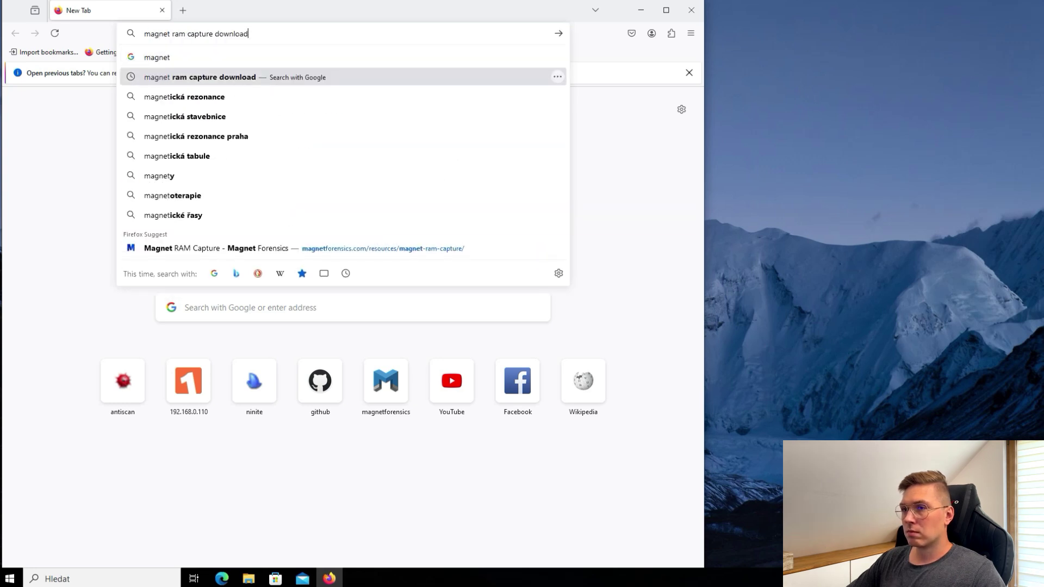
{"action": "key", "text": "Return"}
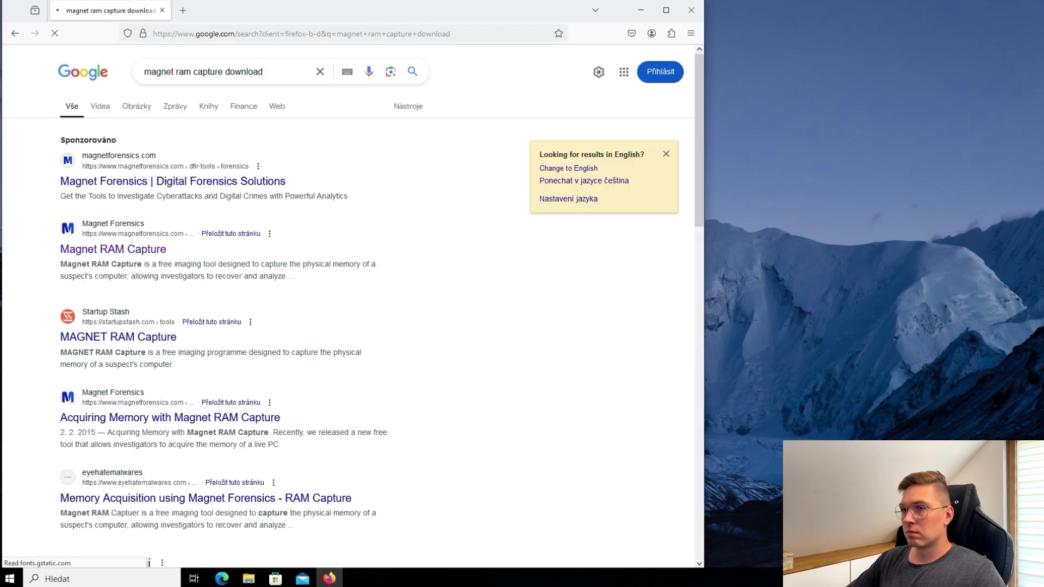
{"action": "left_click", "coordinate": [117, 255]}
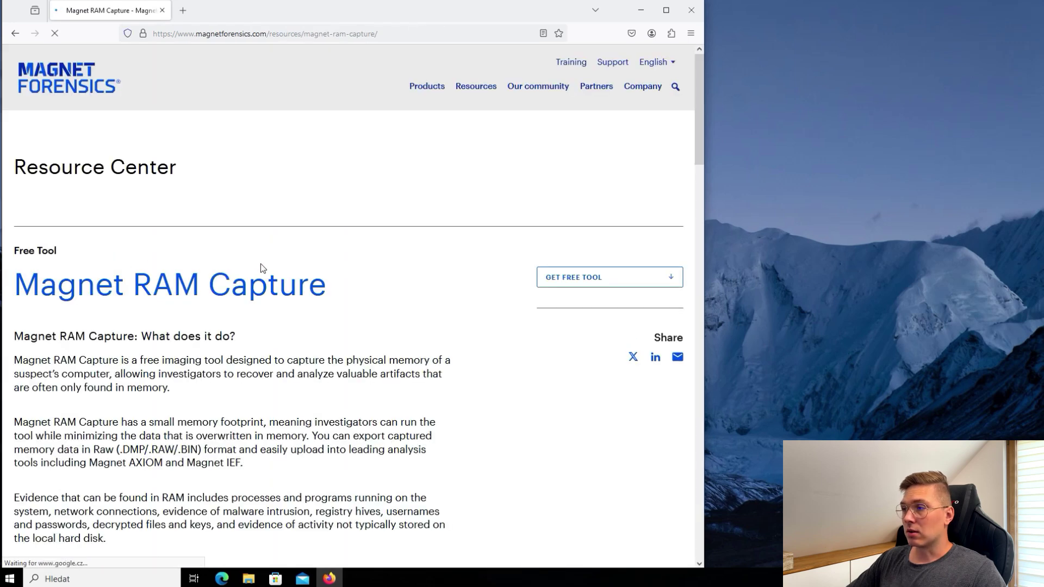
Enter a placeholder first name and last name in the form for getting the free tool.
{"action": "scroll", "coordinate": [266, 256], "scroll_direction": "down", "scroll_amount": 5}
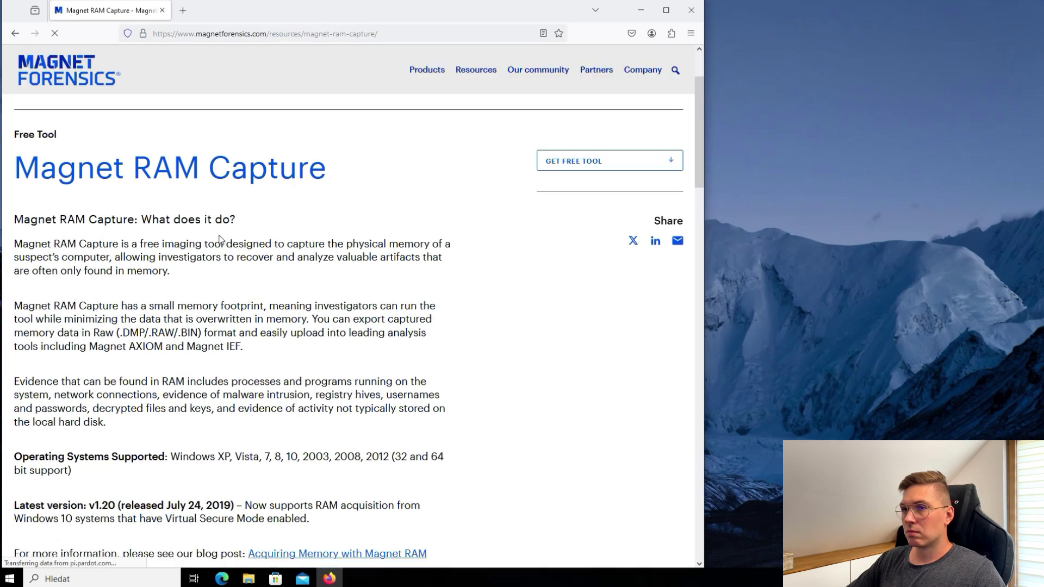
{"action": "scroll", "coordinate": [217, 255], "scroll_direction": "down", "scroll_amount": 6}
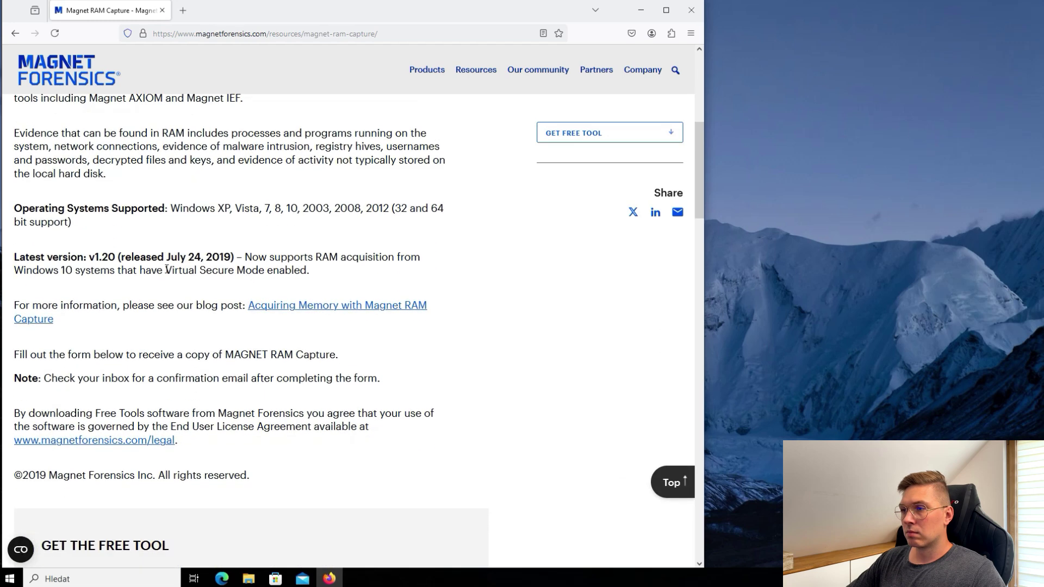
{"action": "scroll", "coordinate": [162, 266], "scroll_direction": "down", "scroll_amount": 2}
{"action": "left_click", "coordinate": [131, 291]}
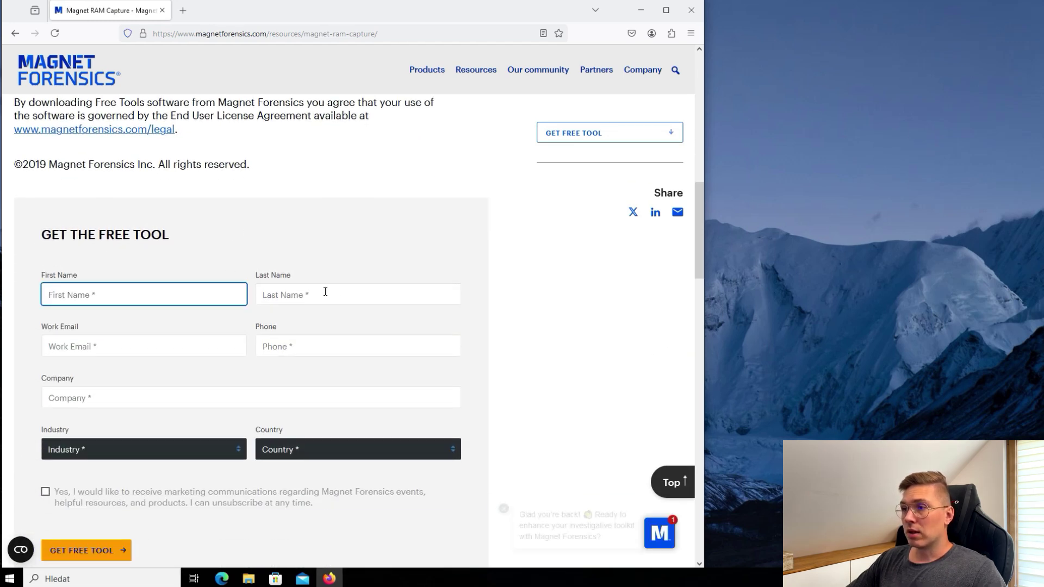
{"action": "scroll", "coordinate": [326, 288], "scroll_direction": "down", "scroll_amount": 1}
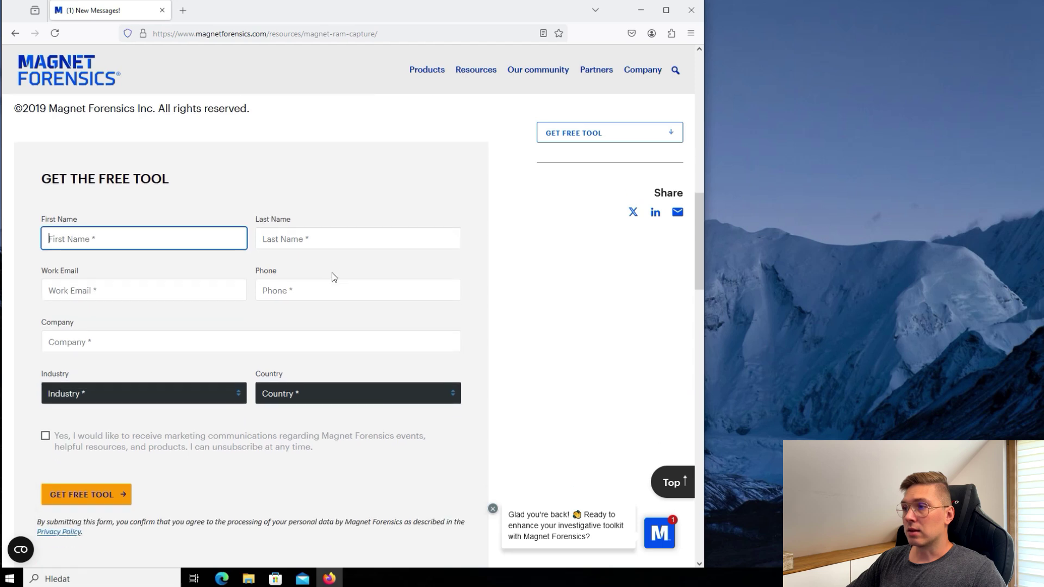
{"action": "type", "text": "xx"}
{"action": "left_click", "coordinate": [318, 239]}
{"action": "type", "text": "xx"}
Fill in the work email with a placeholder address in the free tool form.
{"action": "left_click", "coordinate": [102, 292]}
{"action": "type", "text": "ma"}
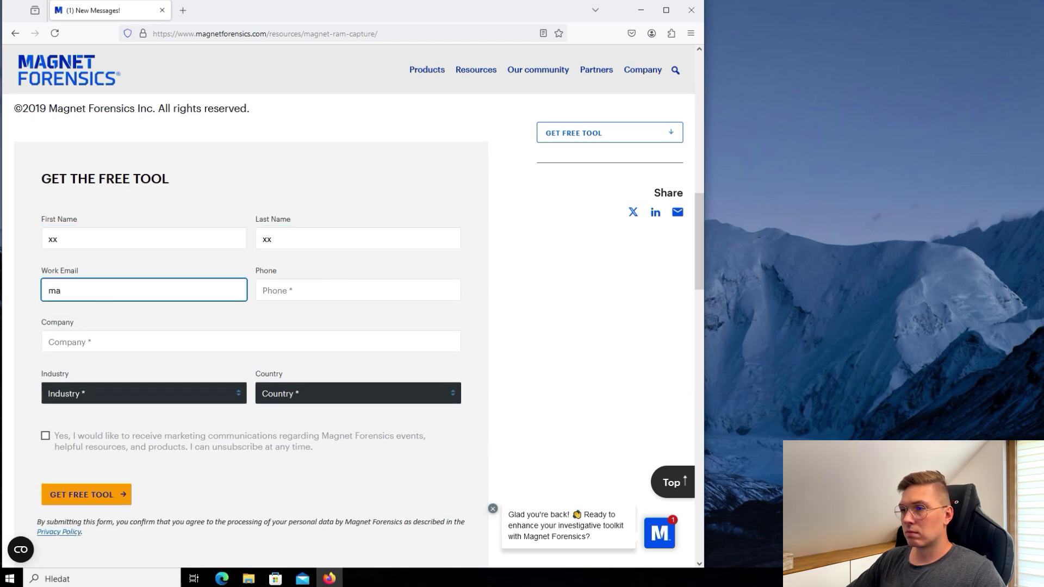
{"action": "key", "text": "BackSpace"}
{"action": "type", "text": "y"}
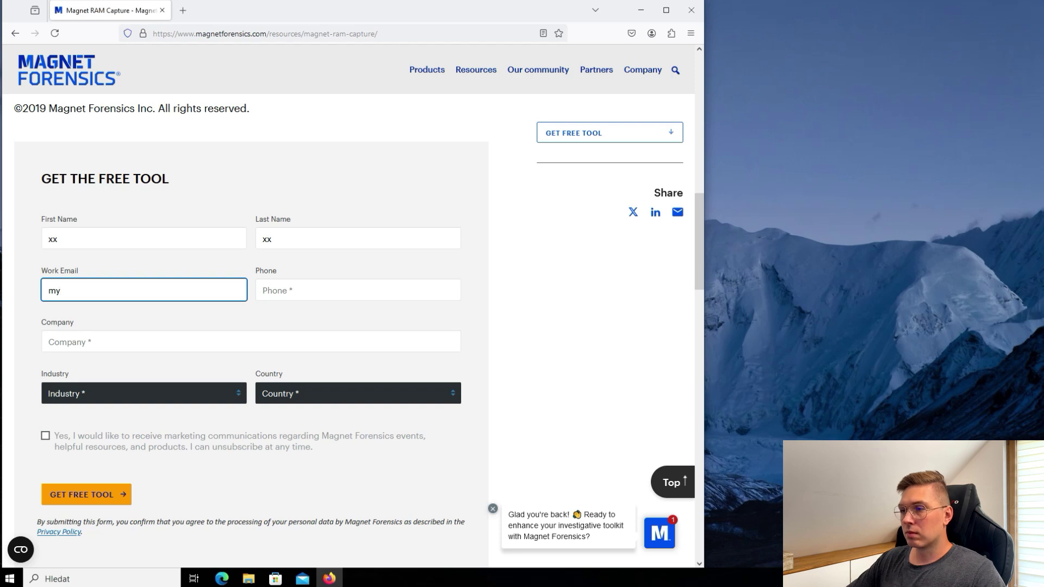
{"action": "type", "text": "m"}
{"action": "key", "text": "BackSpace"}
{"action": "type", "text": "_mail"}
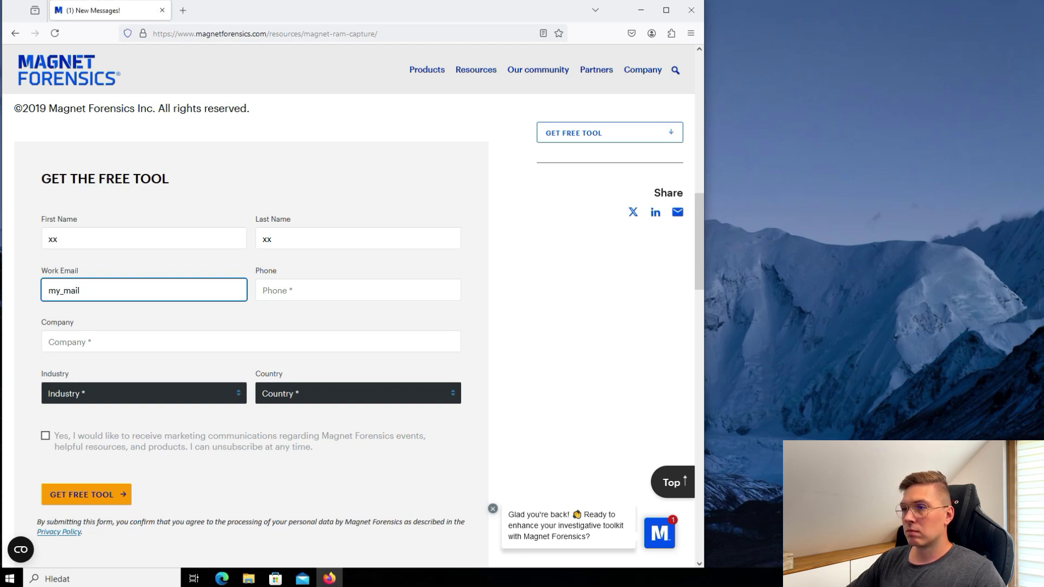
{"action": "type", "text": "@mail"}
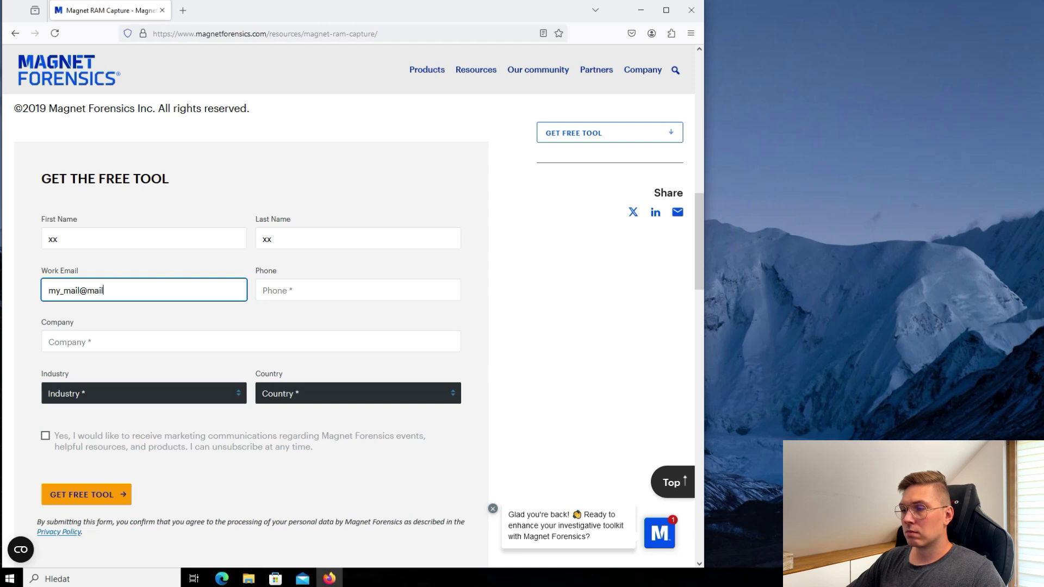
{"action": "type", "text": ".xx"}
Fill in a placeholder phone number and set the company to xx in the free tool form.
{"action": "left_click", "coordinate": [329, 290]}
{"action": "type", "text": "xx"}
{"action": "left_click", "coordinate": [174, 343]}
{"action": "type", "text": "xx"}
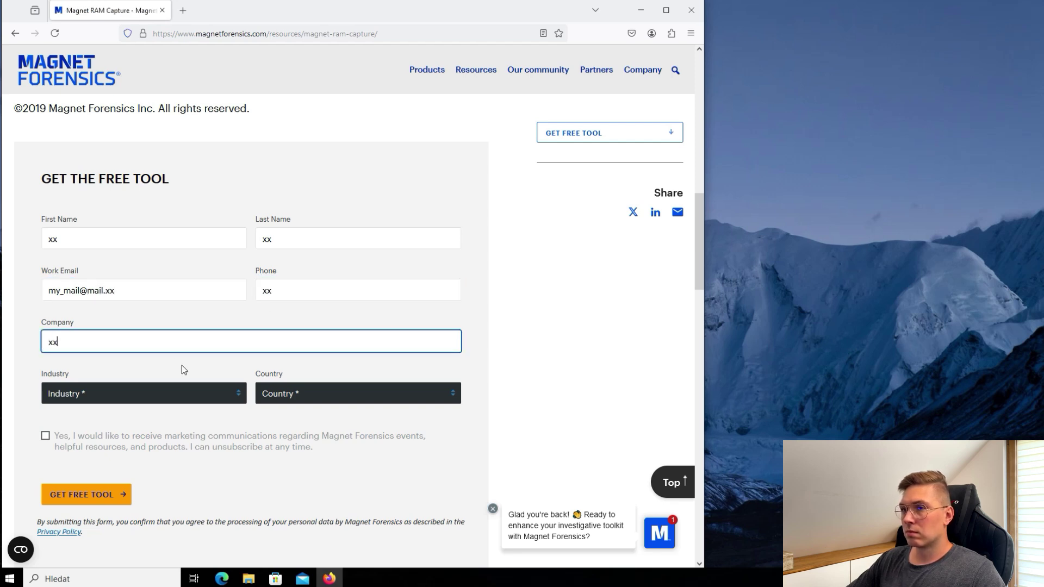
{"action": "left_click", "coordinate": [201, 444]}
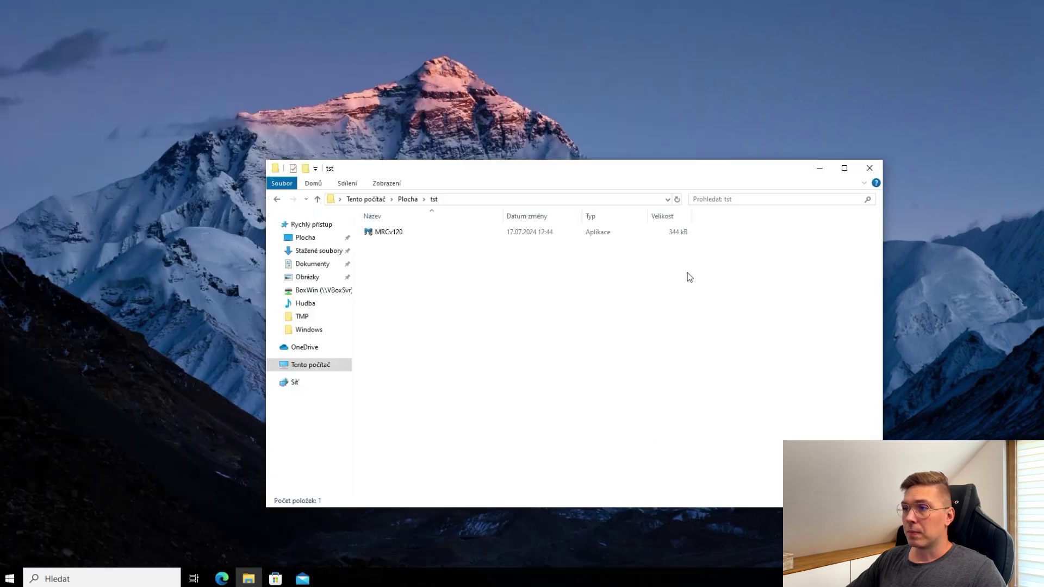
Run MRCv120 from the tst folder, allow it to make changes, and accept its end user license agreement.
{"action": "left_click", "coordinate": [380, 233]}
{"action": "left_click", "coordinate": [427, 271]}
{"action": "left_click", "coordinate": [382, 233]}
{"action": "double_click", "coordinate": [382, 233]}
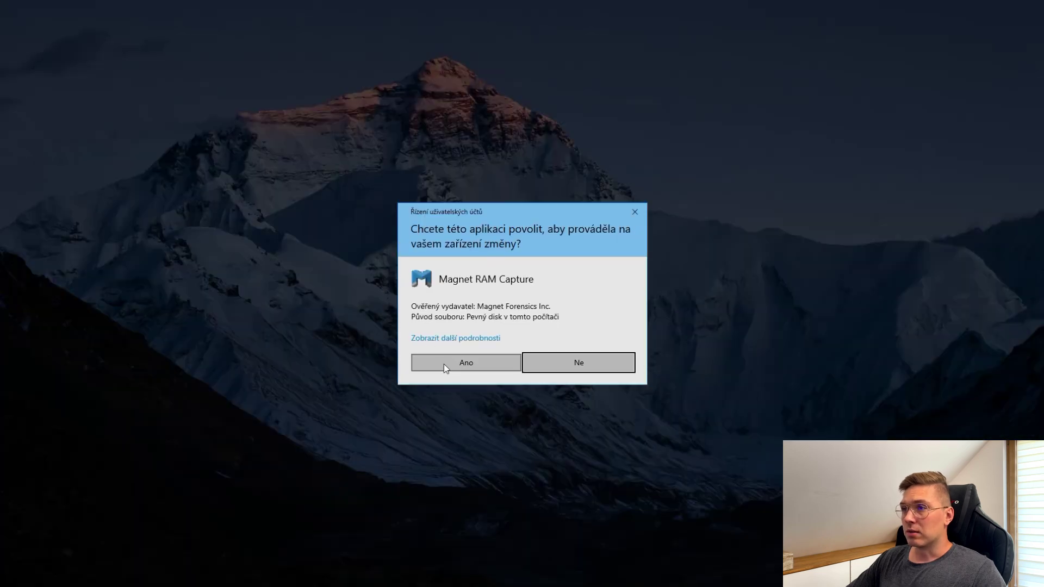
{"action": "left_click", "coordinate": [445, 364]}
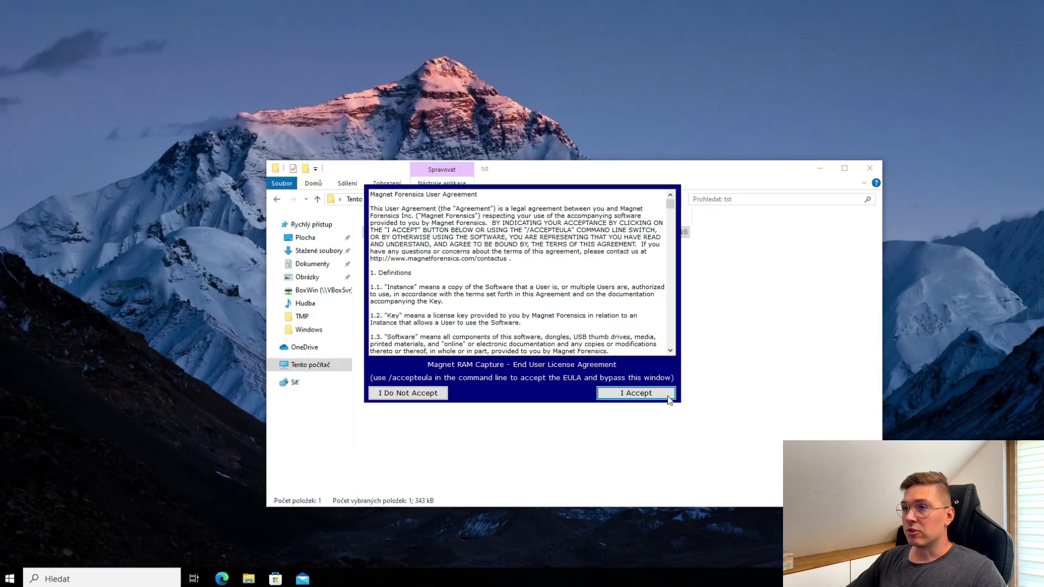
{"action": "left_click", "coordinate": [653, 396]}
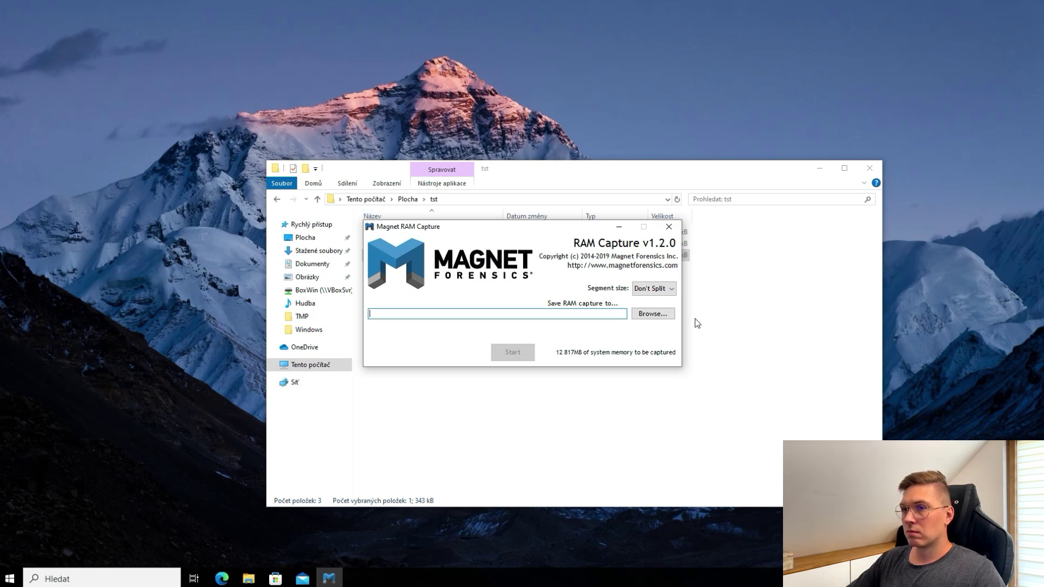
Set the RAM capture's save location to "file" in the desktop's tst folder as Raw/Bin, and close the capture tool without starting.
{"action": "left_click", "coordinate": [663, 316]}
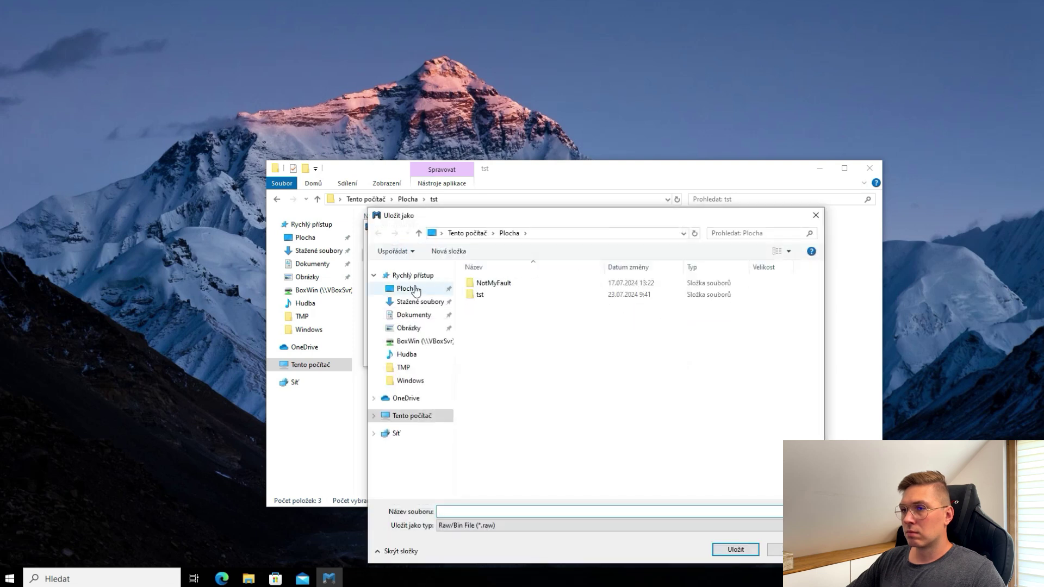
{"action": "double_click", "coordinate": [481, 295]}
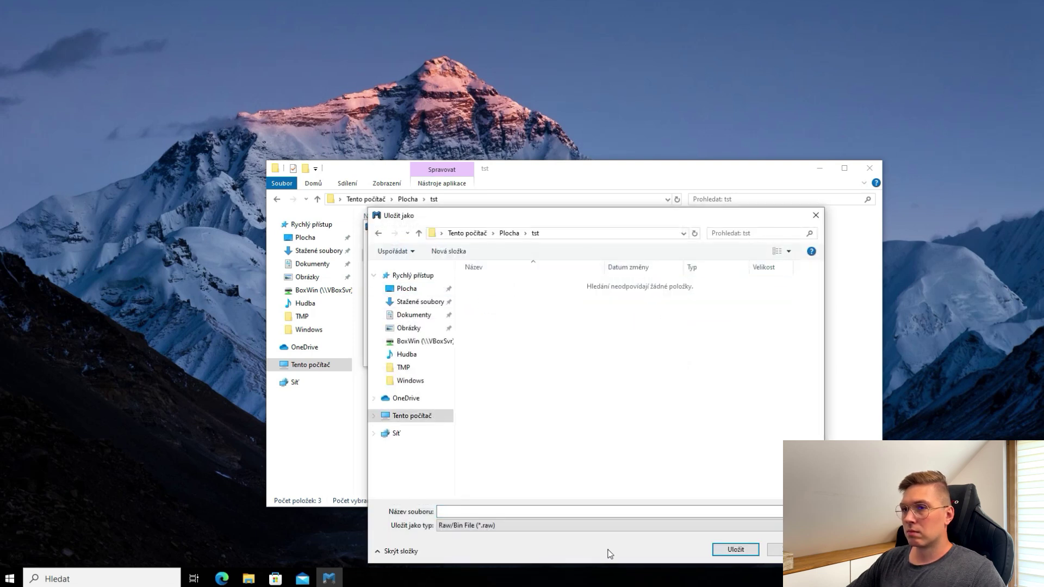
{"action": "left_click", "coordinate": [629, 513]}
{"action": "type", "text": "file"}
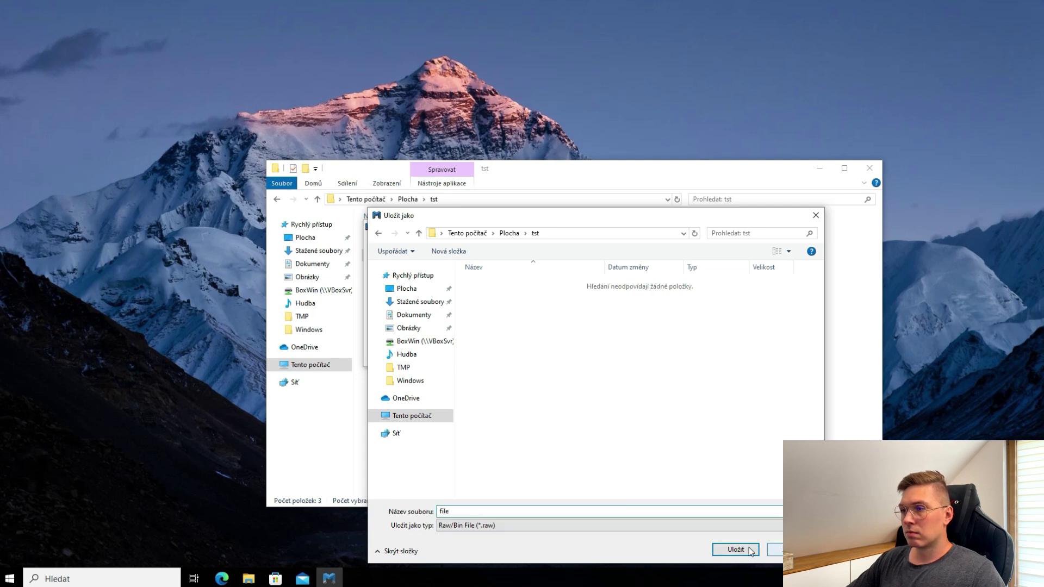
{"action": "left_click", "coordinate": [735, 549]}
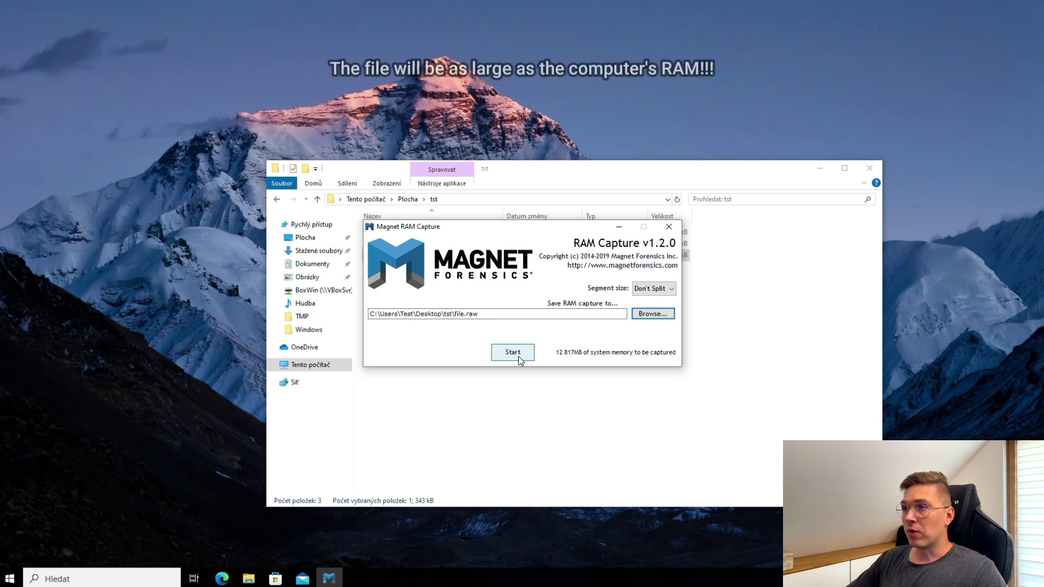
{"action": "left_click", "coordinate": [669, 227]}
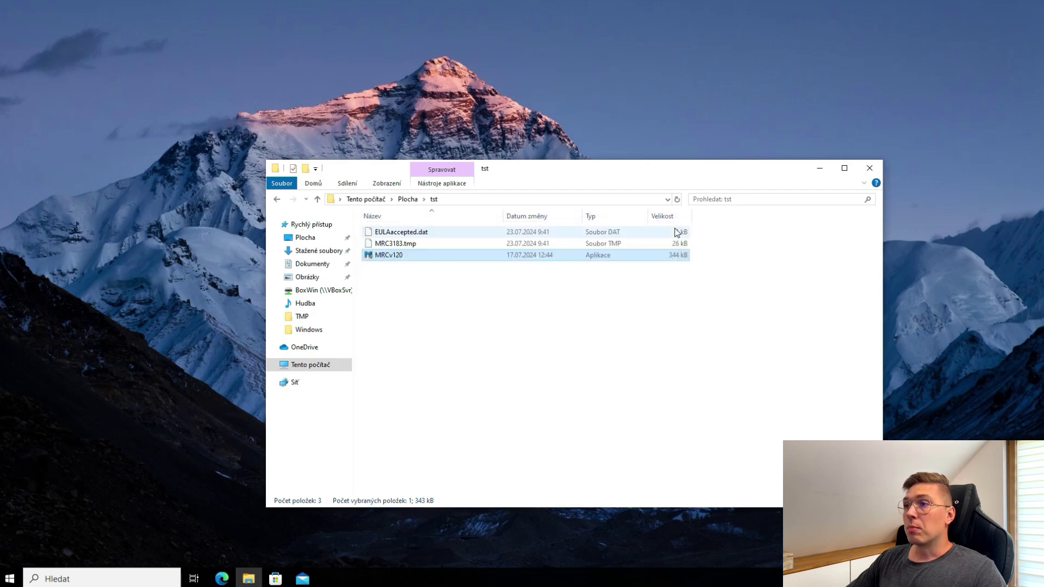
Open the Command Prompt with administrator rights and approve the elevation request.
{"action": "left_click", "coordinate": [11, 579]}
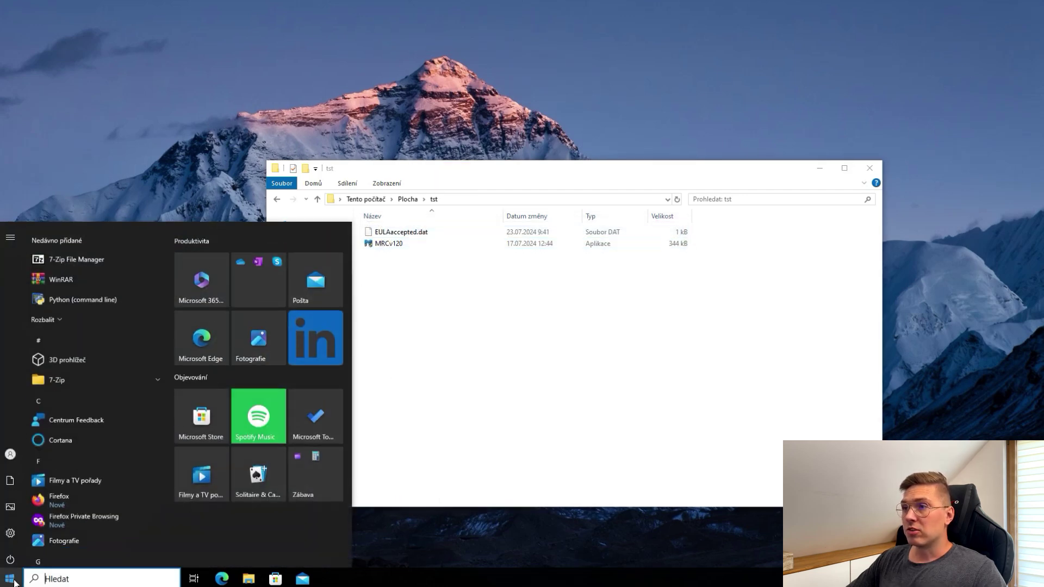
{"action": "type", "text": "cmd"}
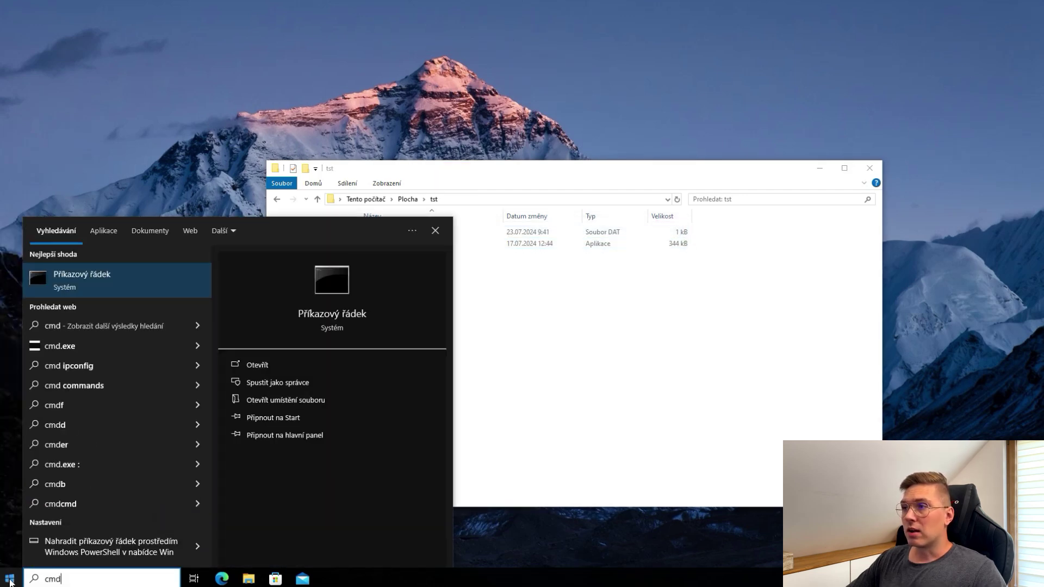
{"action": "right_click", "coordinate": [109, 294]}
{"action": "left_click", "coordinate": [137, 301]}
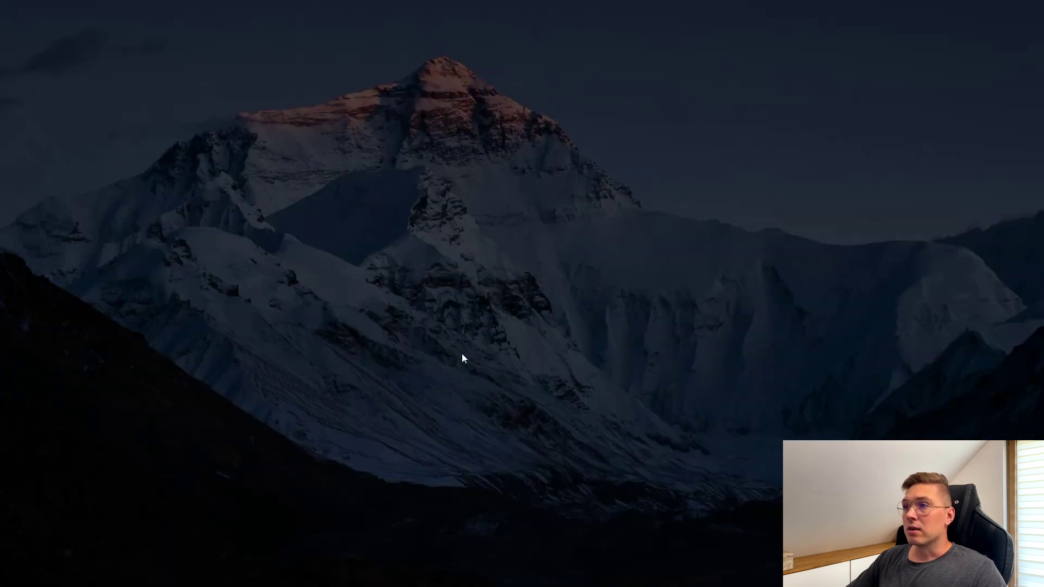
{"action": "left_click", "coordinate": [462, 353]}
Change the working directory to C:\Users\Test\Desktop\tst.
{"action": "type", "text": "cd C"}
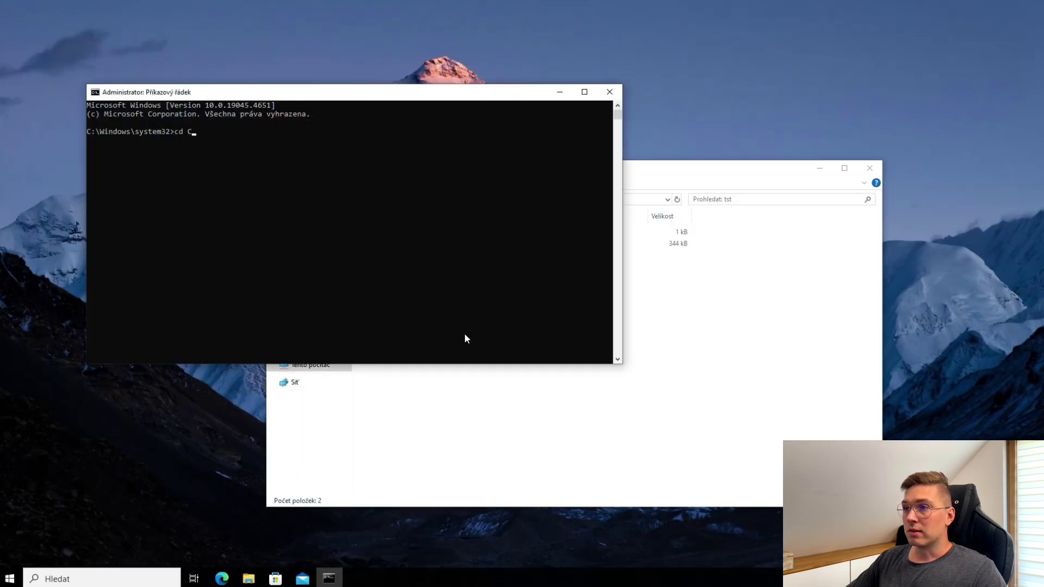
{"action": "type", "text": ":\\Users\\Test\\Desktop"}
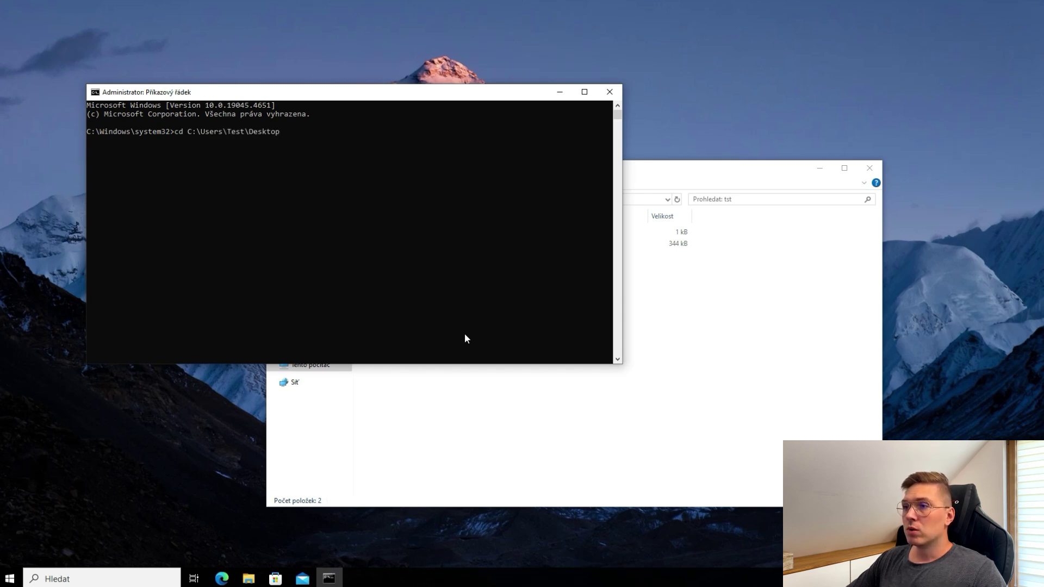
{"action": "type", "text": "\\tst"}
{"action": "key", "text": "Return"}
Reposition the Command Prompt window and display the command line arguments help of MRCv120.exe.
{"action": "left_click_drag", "start_coordinate": [419, 97], "coordinate": [587, 183]}
{"action": "type", "text": "M"}
{"action": "key", "text": "Tab"}
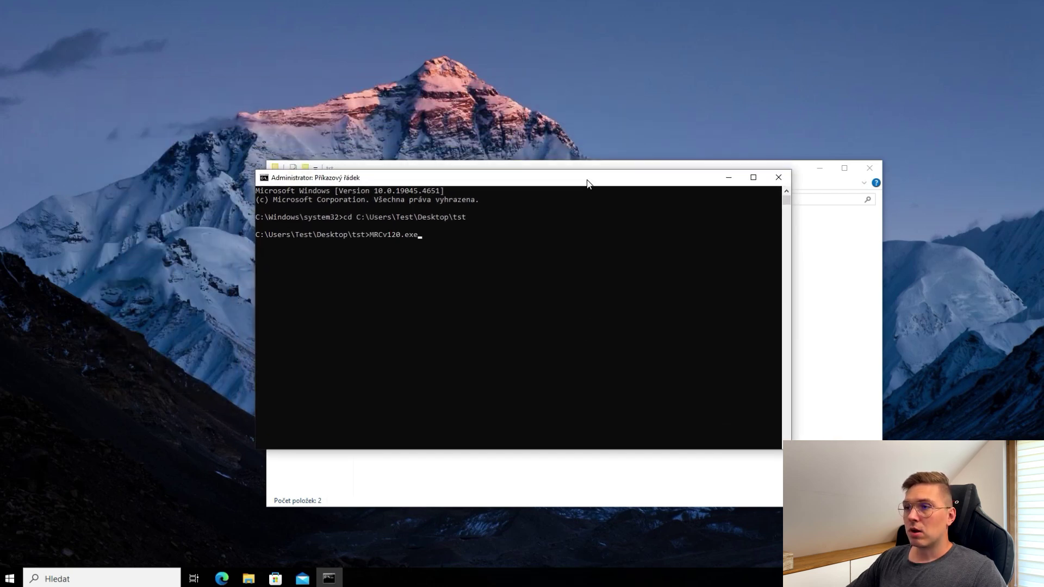
{"action": "key", "text": "Return"}
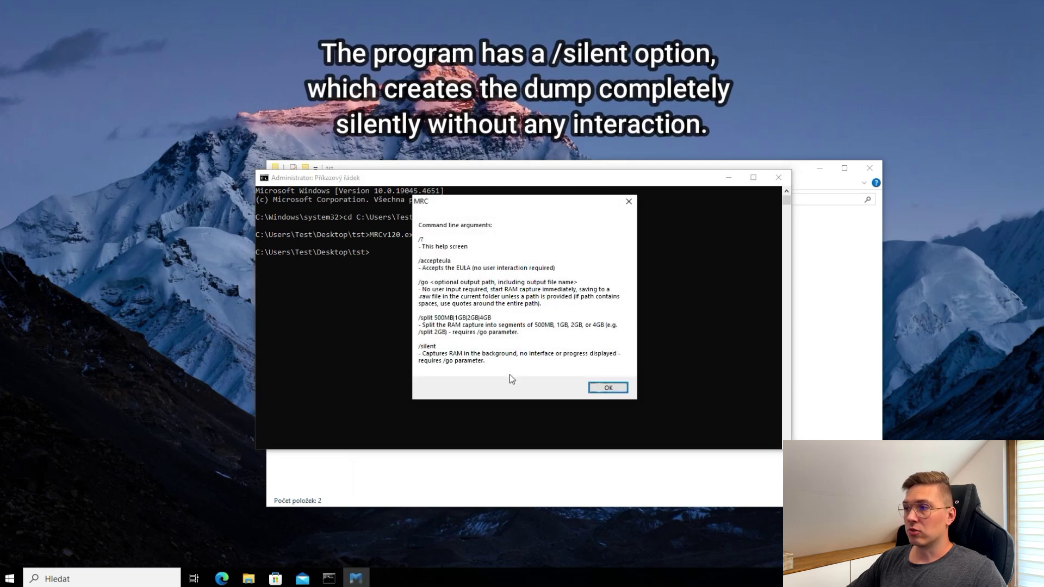
Close the command line help and enter the MRCv120.exe command with the /accepteula and /go arguments.
{"action": "left_click", "coordinate": [606, 387]}
{"action": "type", "text": "MRCv120.exe"}
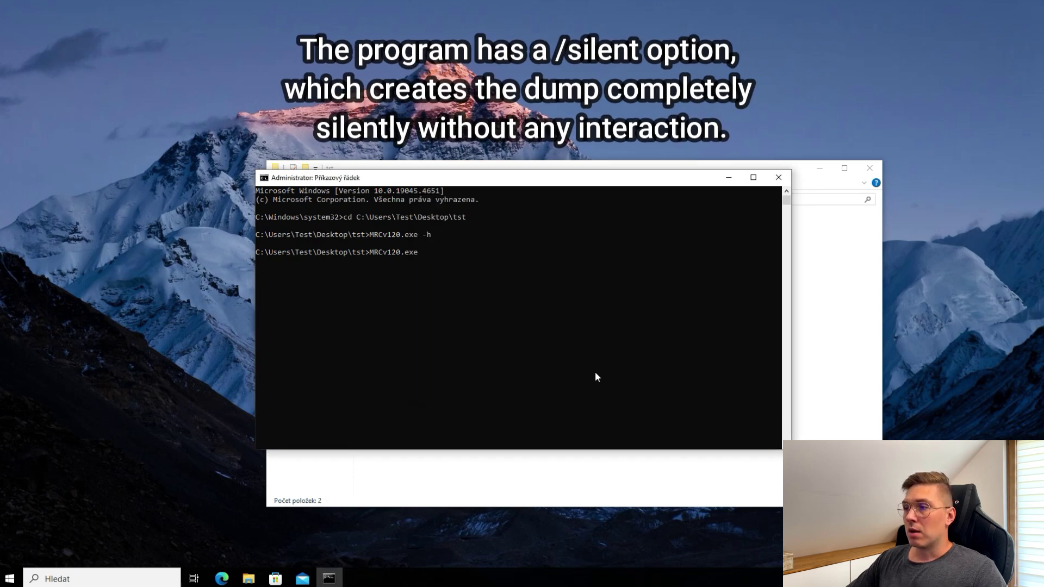
{"action": "type", "text": " /acce"}
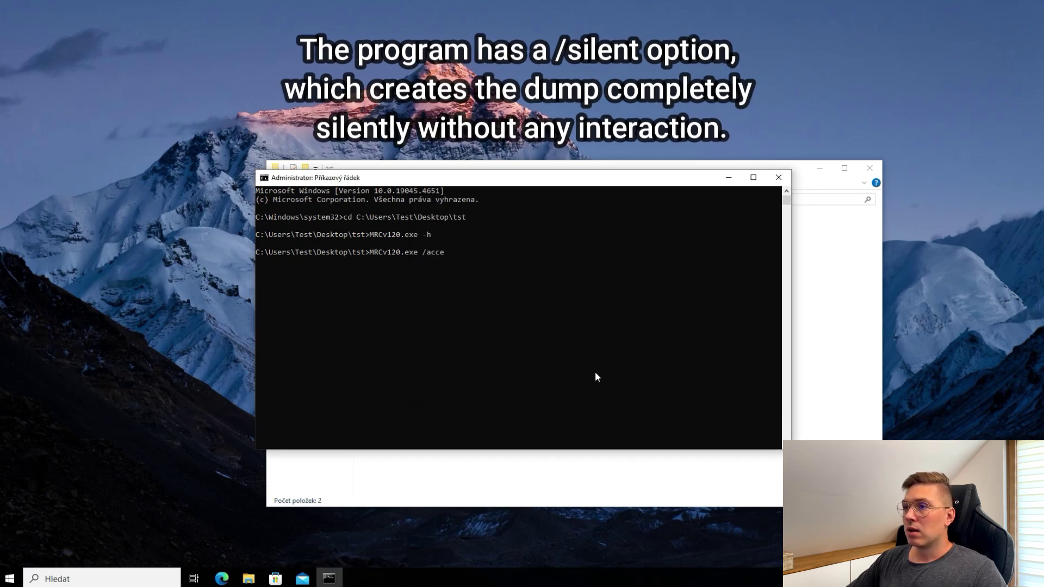
{"action": "type", "text": "pteula"}
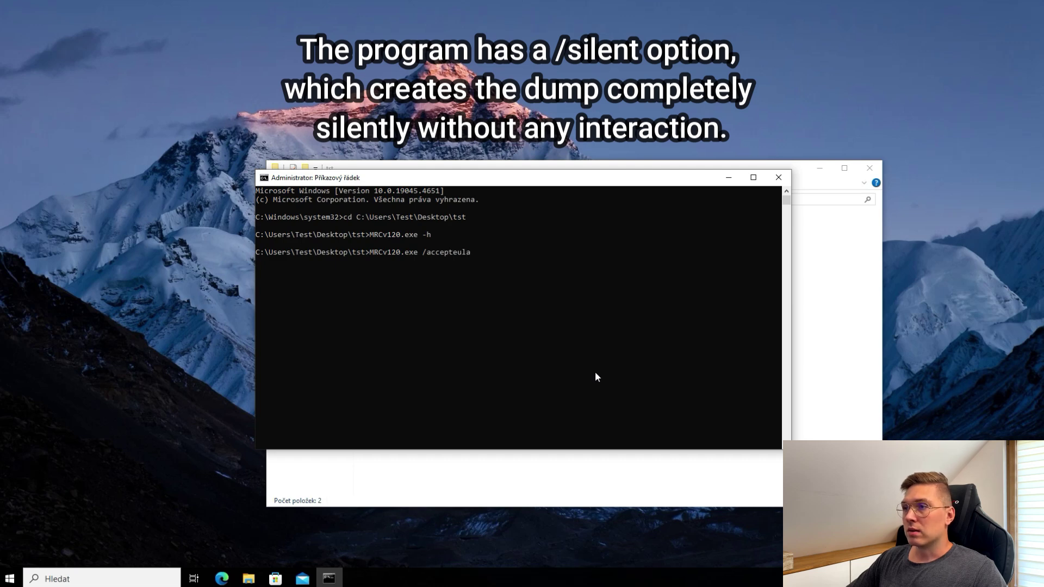
{"action": "type", "text": " /go"}
Complete the command with the output path C:\Users\Test\Desktop\tst\file.raw and the /silent option, and run it.
{"action": "left_click_drag", "start_coordinate": [258, 251], "coordinate": [313, 255]}
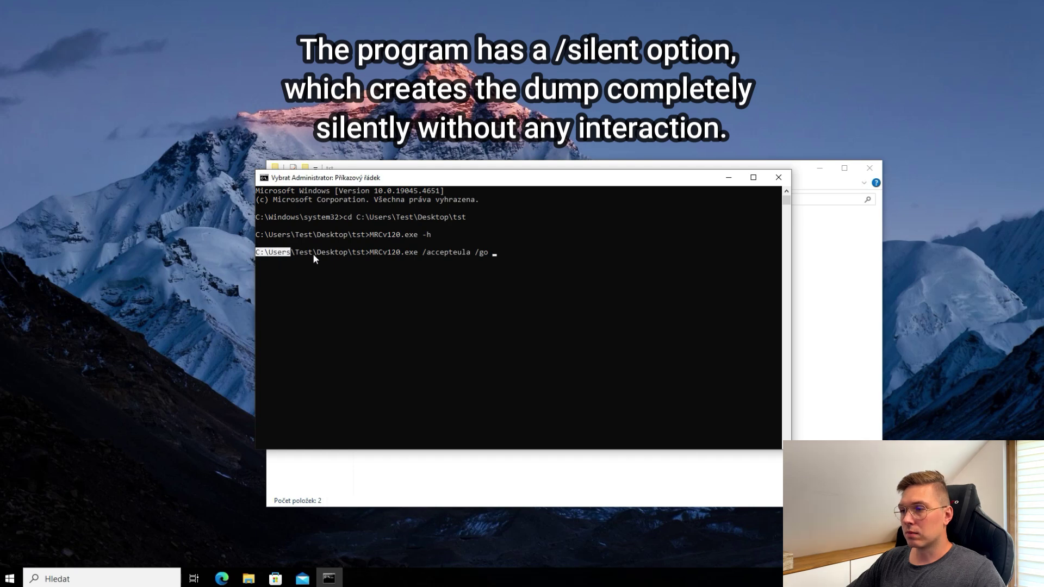
{"action": "right_click", "coordinate": [364, 254]}
{"action": "right_click", "coordinate": [519, 294]}
{"action": "type", "text": "ile.raw /silent"}
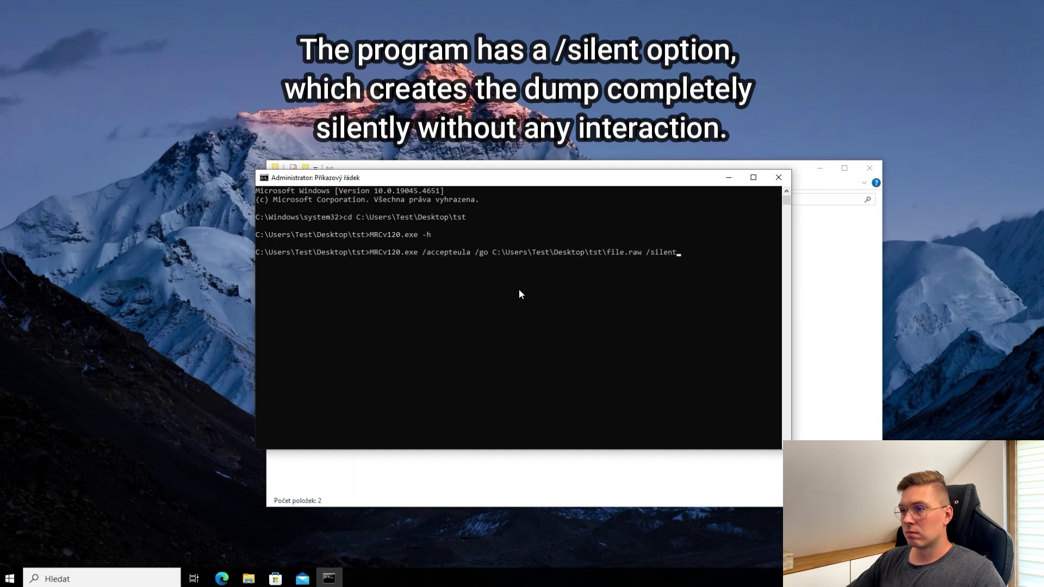
{"action": "left_click", "coordinate": [648, 254]}
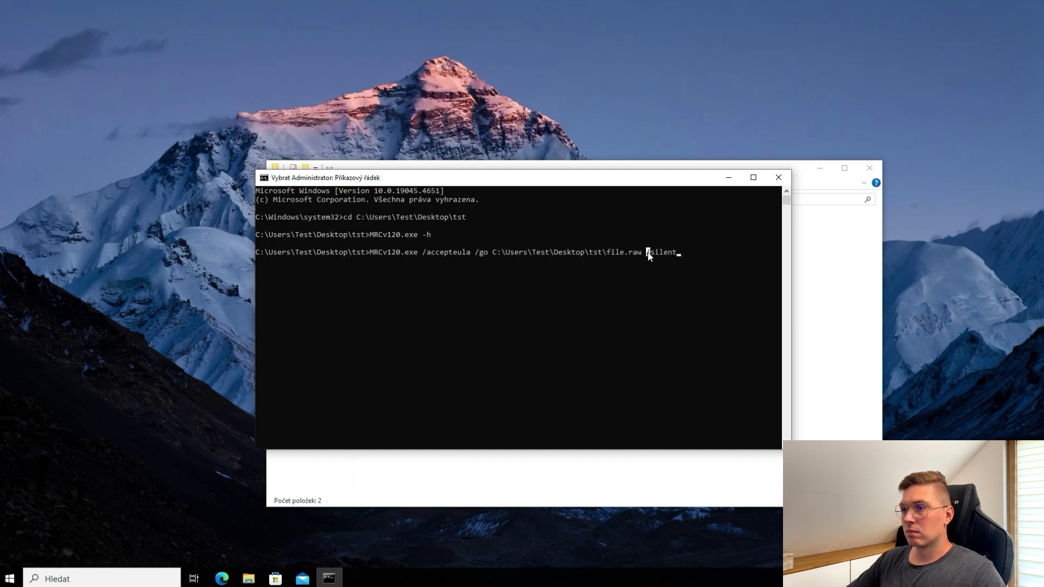
{"action": "left_click", "coordinate": [674, 254]}
{"action": "key", "text": "Escape"}
{"action": "key", "text": "Return"}
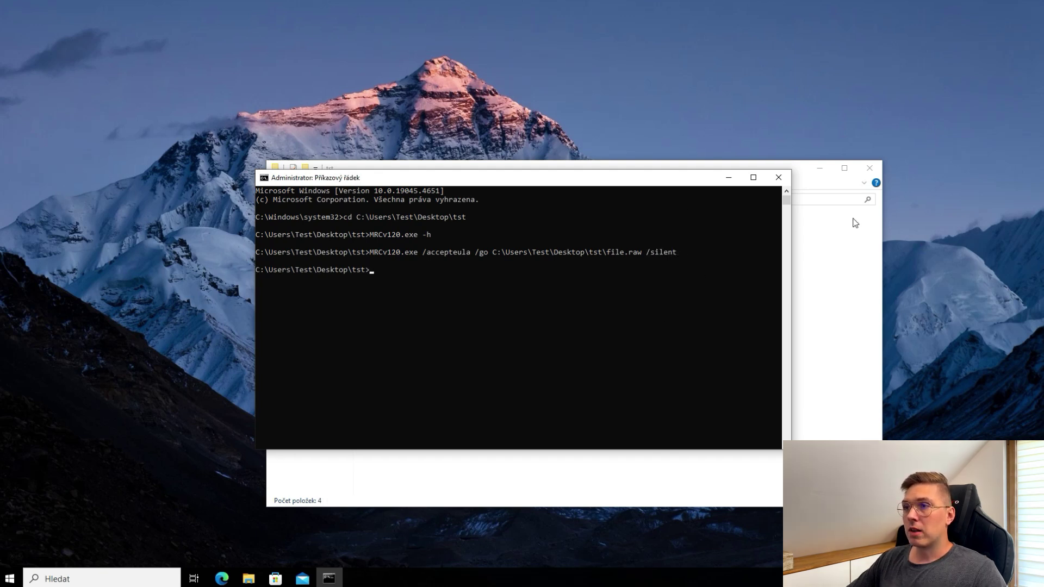
Uncover the tst folder window and refresh its listing to check the size of the RAW capture file.
{"action": "left_click_drag", "start_coordinate": [674, 183], "coordinate": [692, 320]}
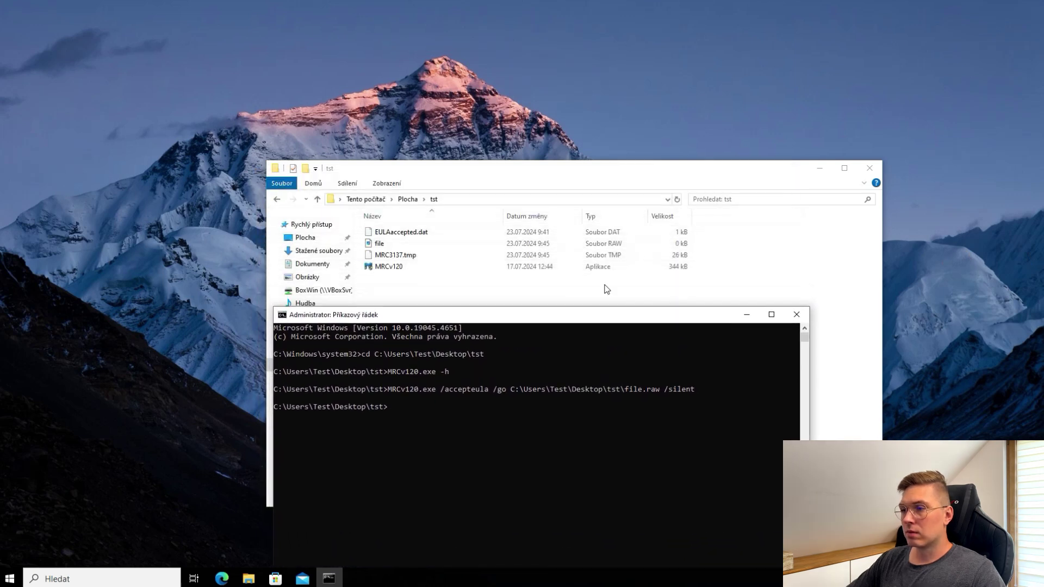
{"action": "left_click", "coordinate": [676, 199]}
{"action": "left_click", "coordinate": [430, 246]}
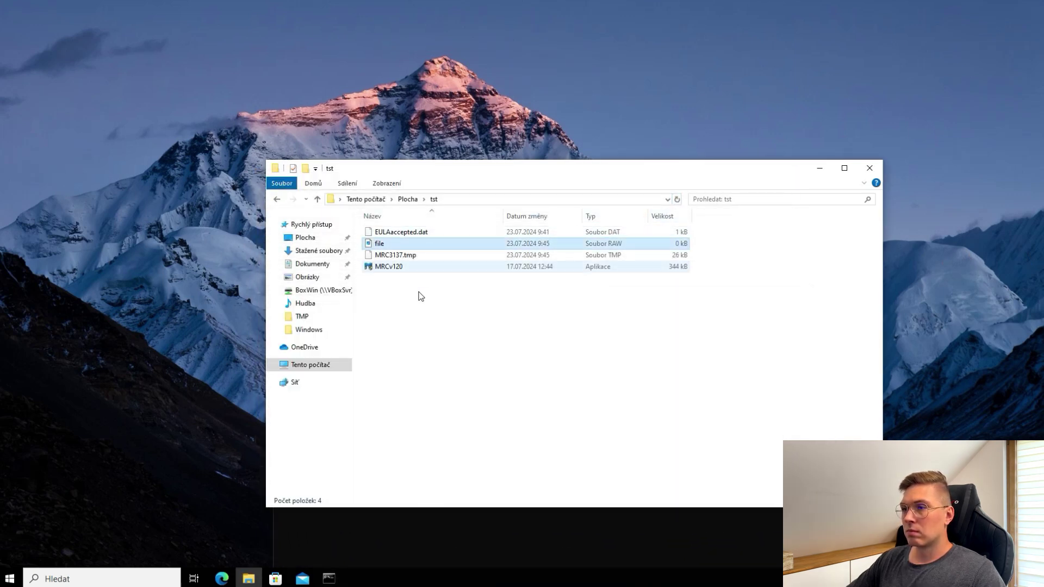
{"action": "left_click", "coordinate": [677, 199]}
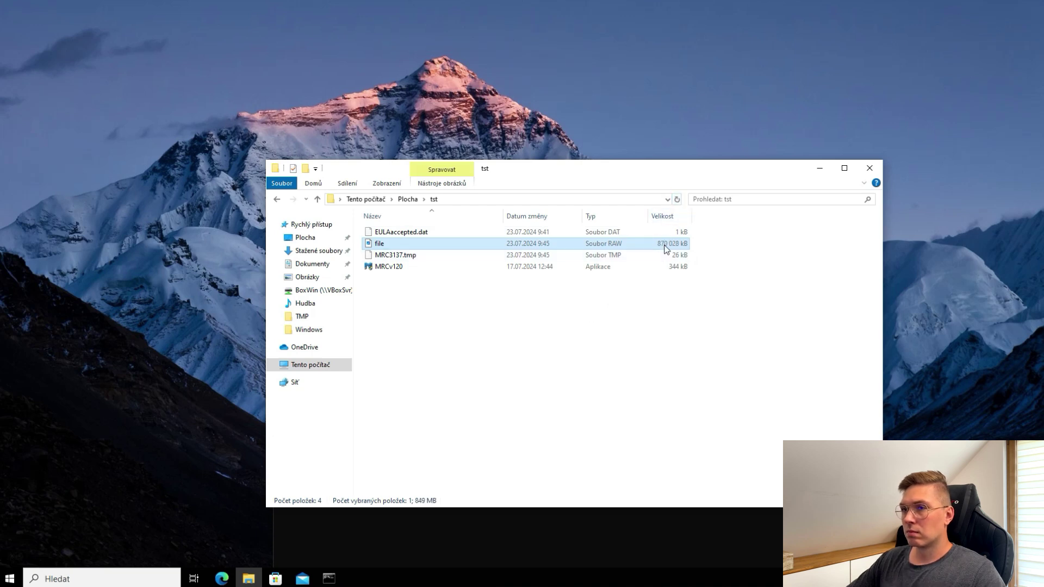
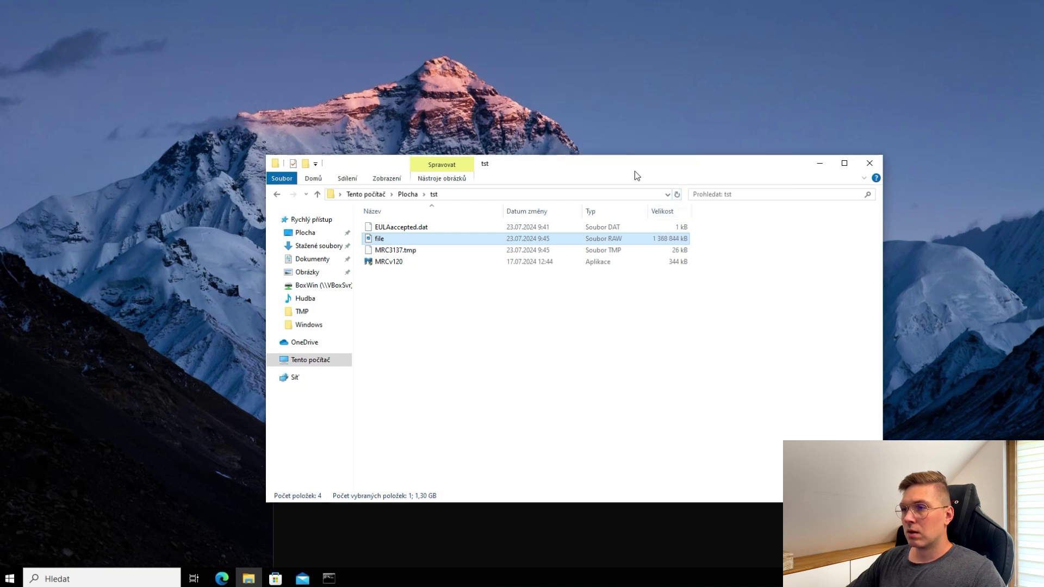
Keep refreshing the tst folder until the temporary TMP file is gone, and select the RAW file to check its final size.
{"action": "left_click_drag", "start_coordinate": [635, 171], "coordinate": [634, 127]}
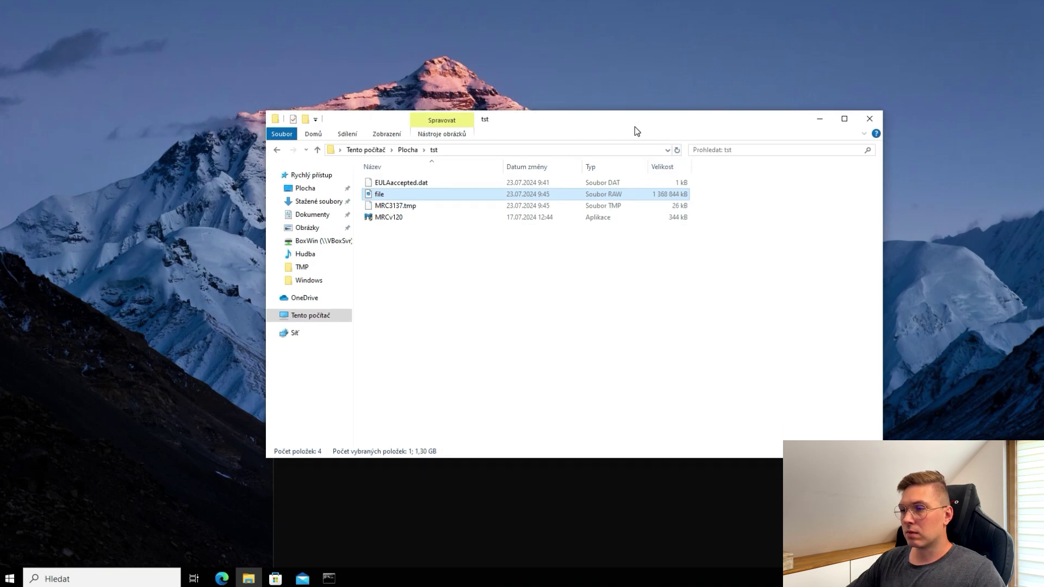
{"action": "left_click", "coordinate": [676, 150]}
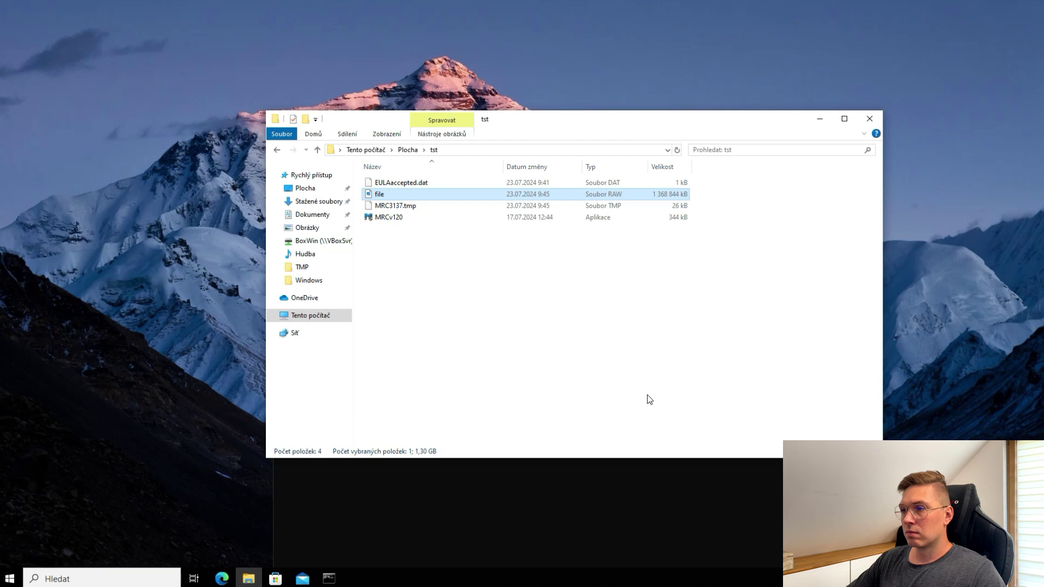
{"action": "left_click", "coordinate": [677, 150]}
{"action": "left_click", "coordinate": [678, 150]}
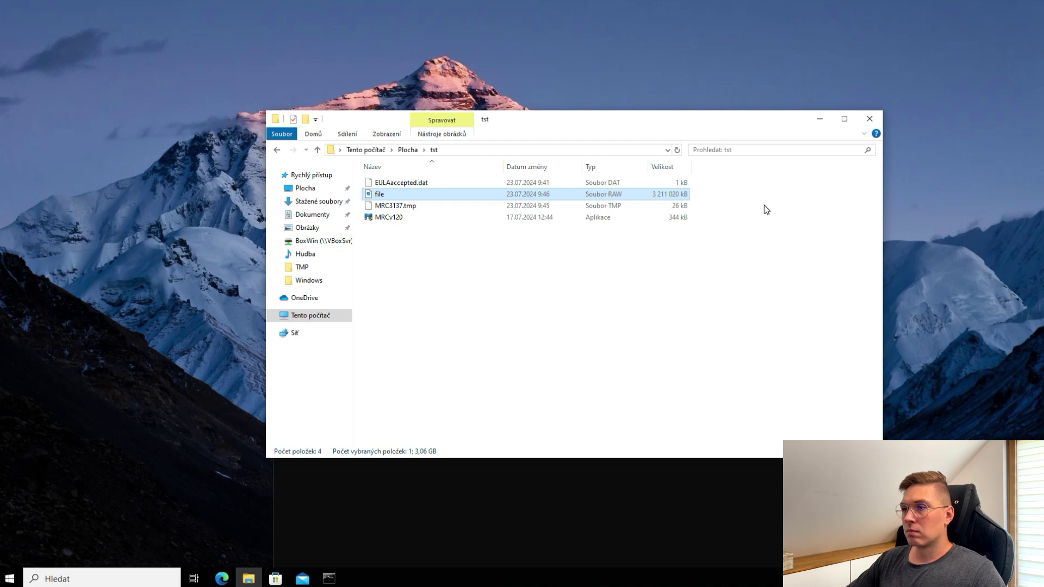
{"action": "left_click", "coordinate": [677, 151]}
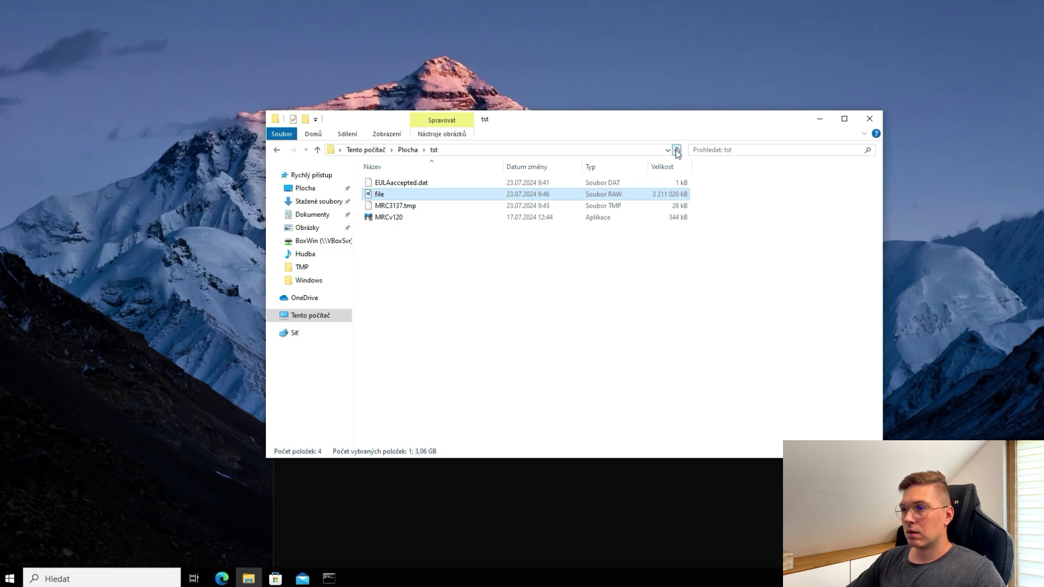
{"action": "left_click", "coordinate": [686, 488]}
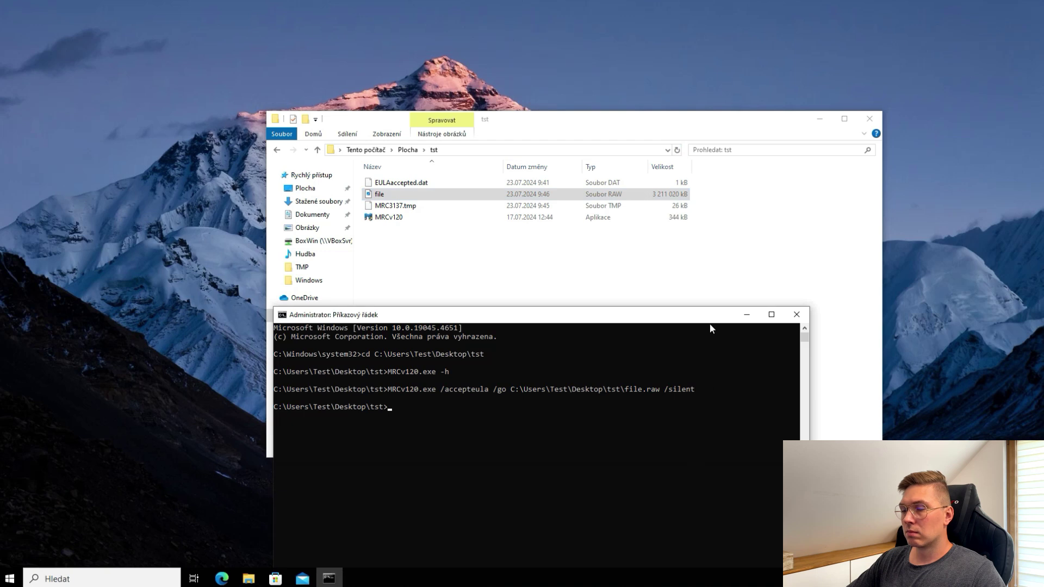
{"action": "left_click", "coordinate": [677, 150]}
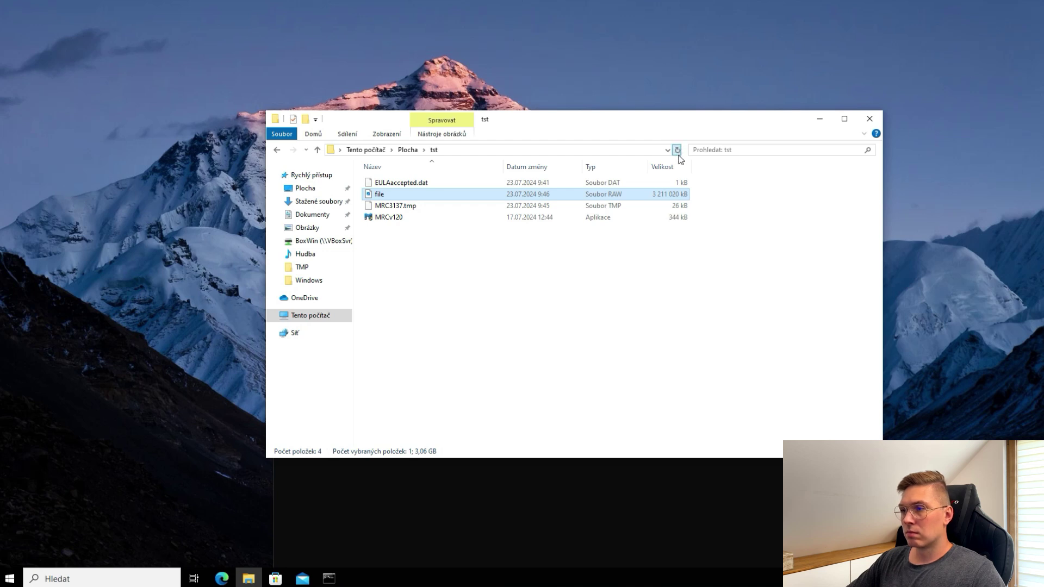
{"action": "left_click", "coordinate": [677, 155]}
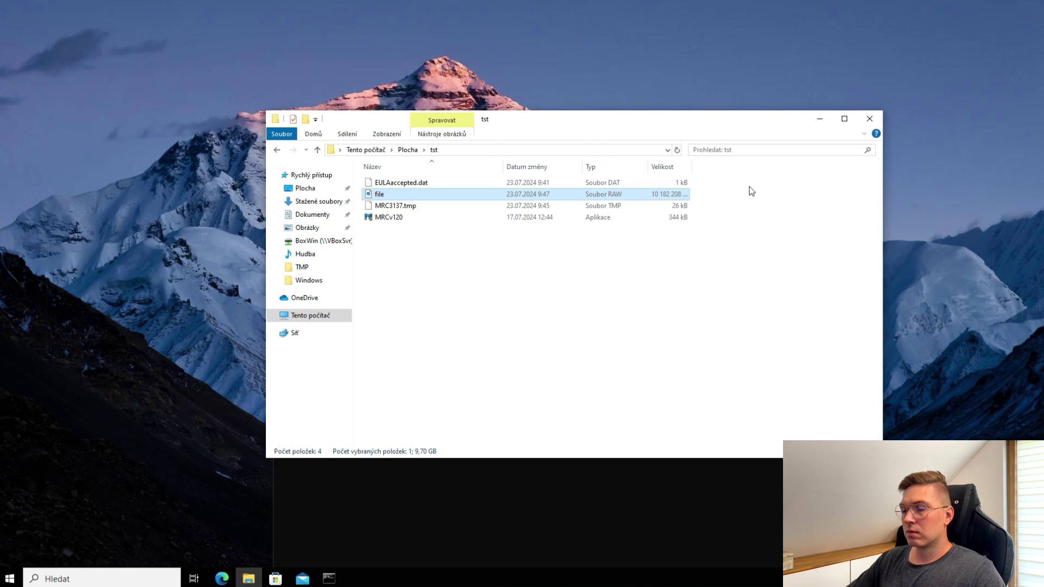
{"action": "left_click", "coordinate": [677, 150]}
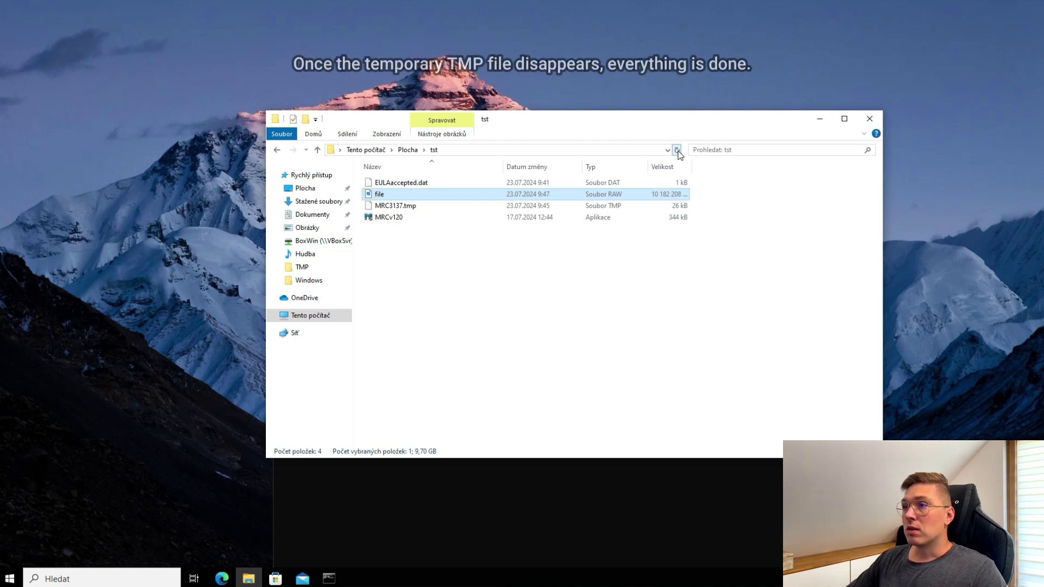
{"action": "left_click", "coordinate": [678, 150]}
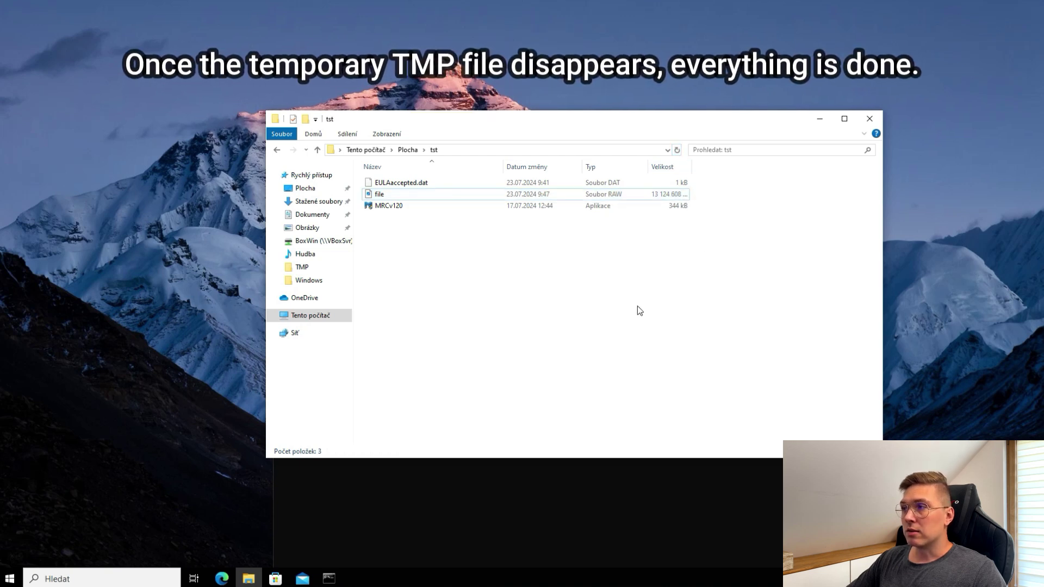
{"action": "left_click", "coordinate": [518, 195]}
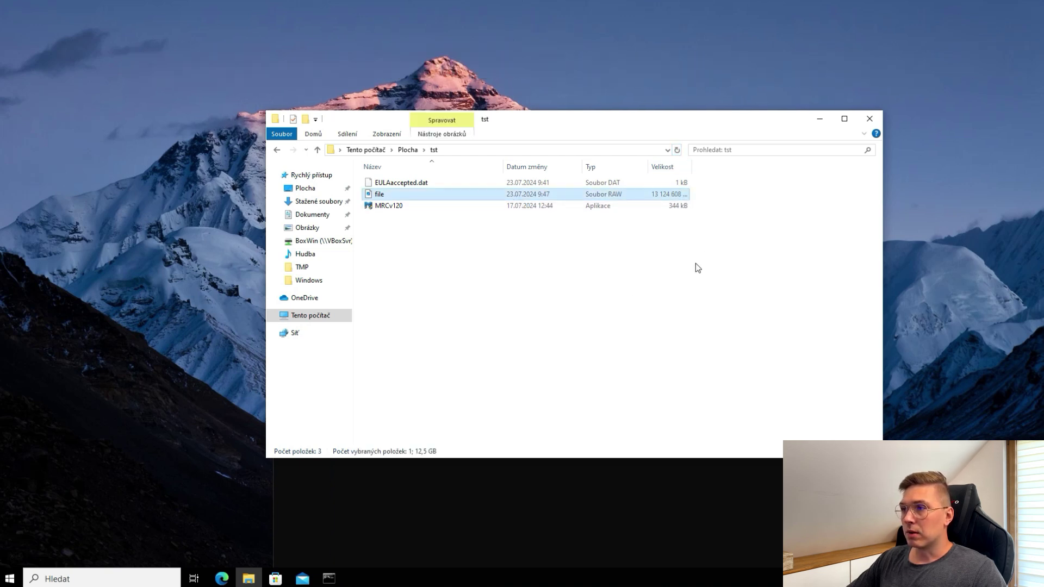